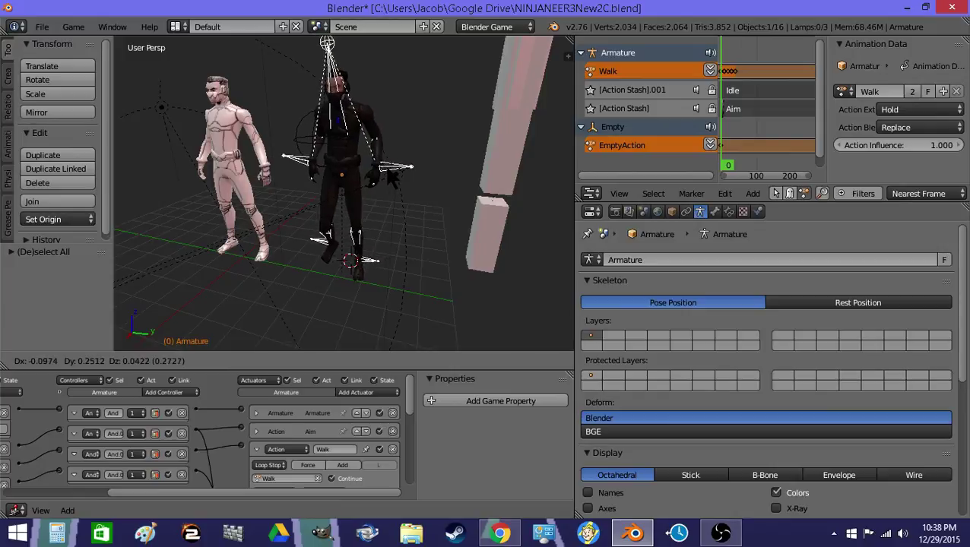
# Step: Try moving the dark character's hand control bones in Pose Mode
pyautogui.rightClick(389, 165)
pyautogui.click(207, 362)
pyautogui.click(212, 314)
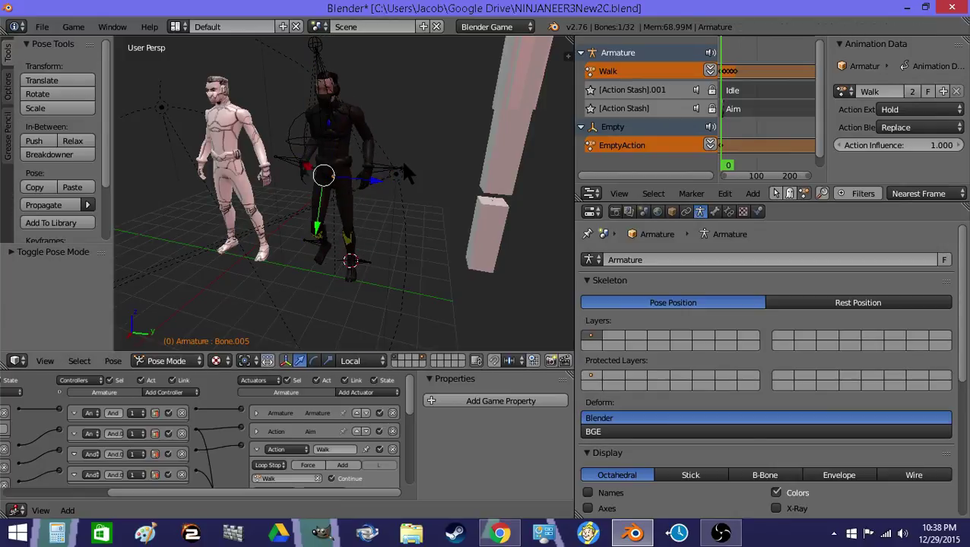
pyautogui.press('g')
pyautogui.click(349, 159)
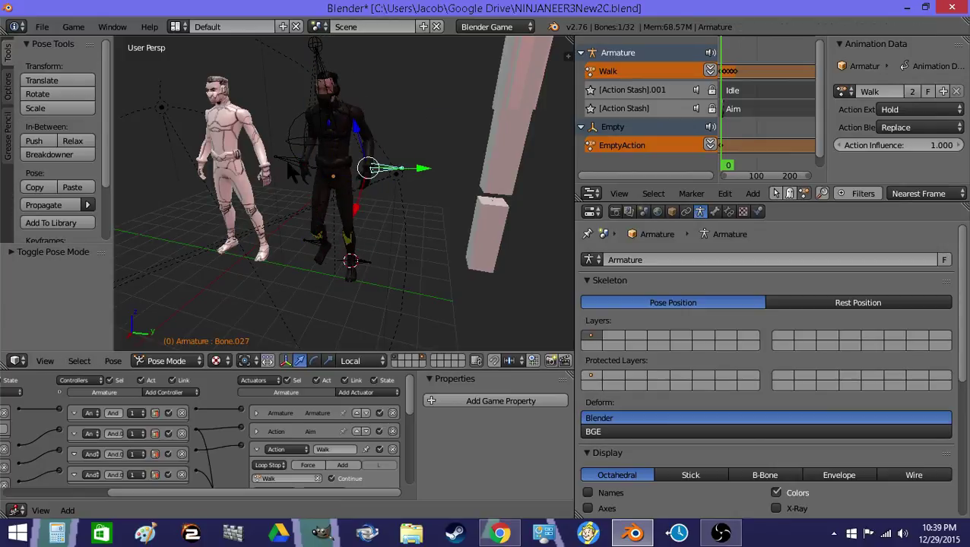
pyautogui.rightClick(260, 174)
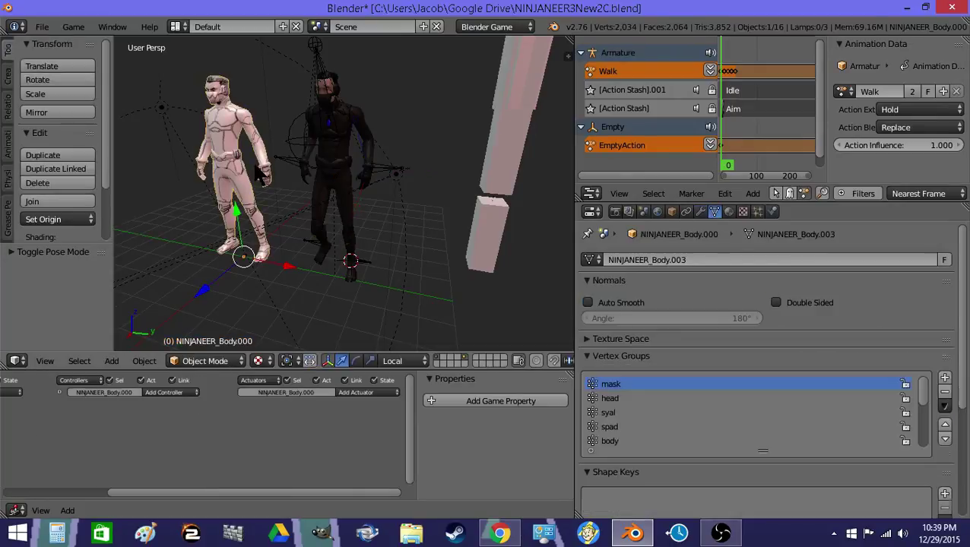
pyautogui.rightClick(276, 138)
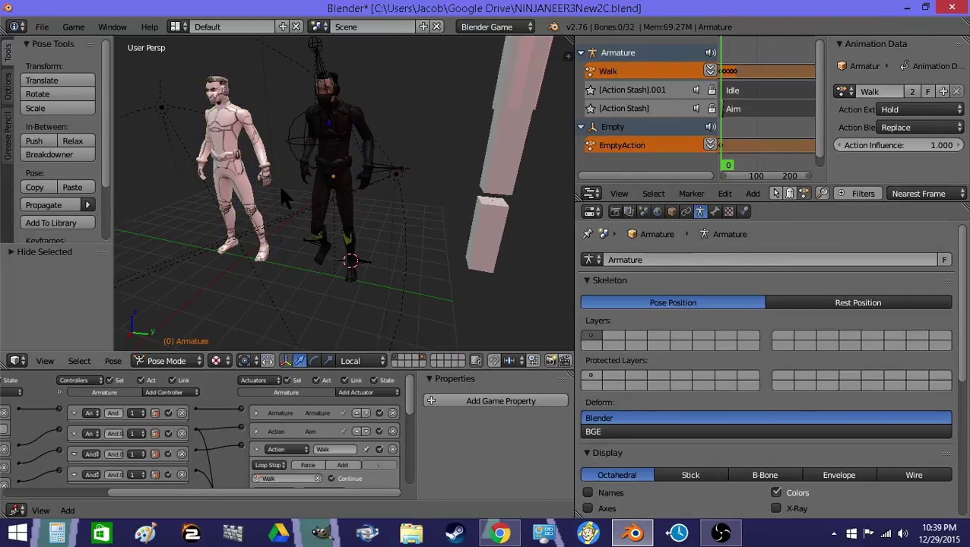
pyautogui.rightClick(302, 163)
pyautogui.press('a')
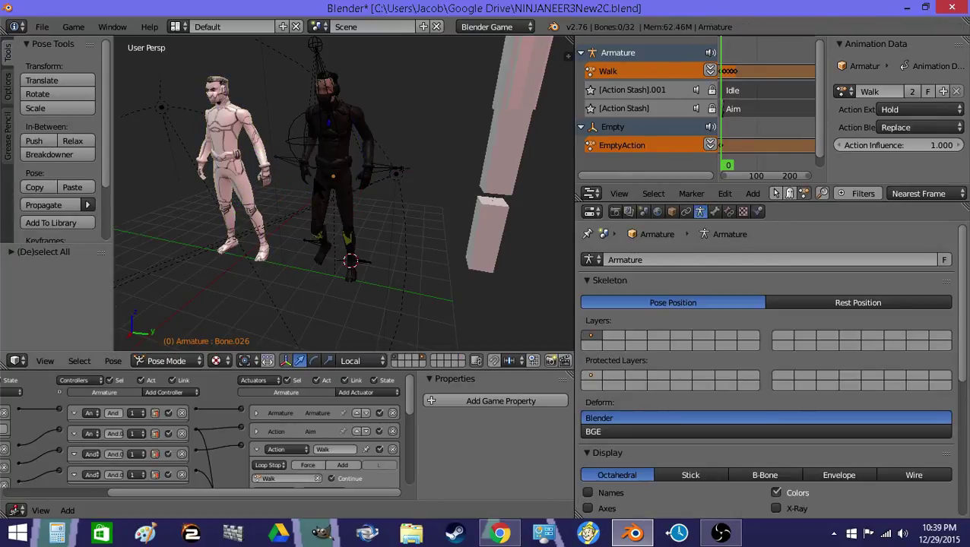
pyautogui.rightClick(296, 180)
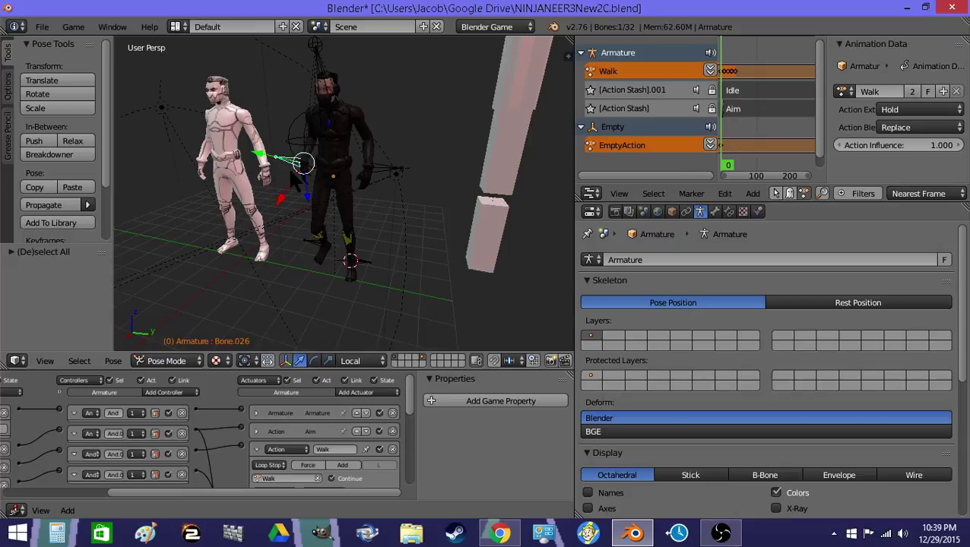
pyautogui.press('g')
# Step: Try moving the spherical empty beside the dark character and clear the selection
pyautogui.rightClick(293, 141)
pyautogui.rightClick(293, 140)
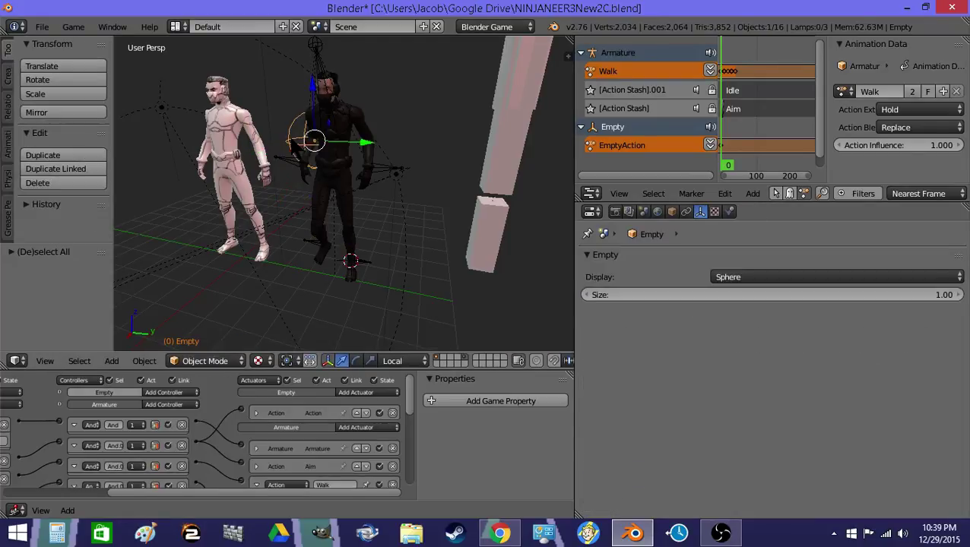
pyautogui.press('g')
pyautogui.press('Escape')
pyautogui.press('a')
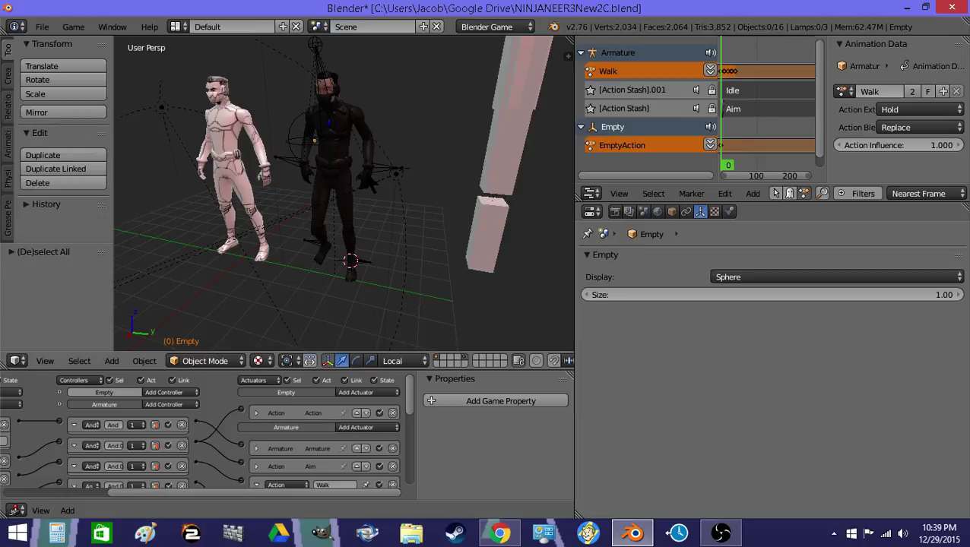
# Step: Run the game engine preview to check the character's animation and stop it
pyautogui.press('p')
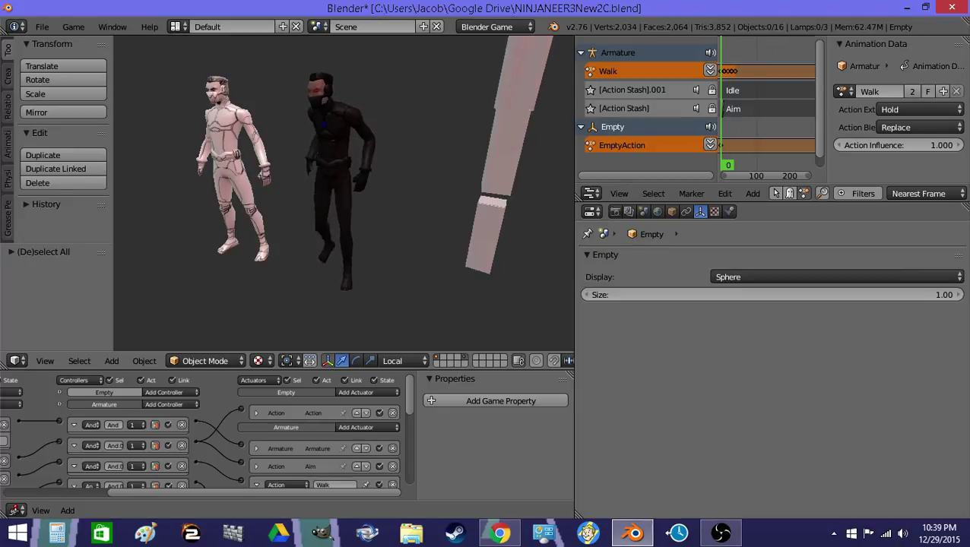
pyautogui.press('Escape')
pyautogui.press('a')
pyautogui.press('a')
# Step: Return the armature to Object Mode and snap the 3D cursor to it
pyautogui.rightClick(307, 240)
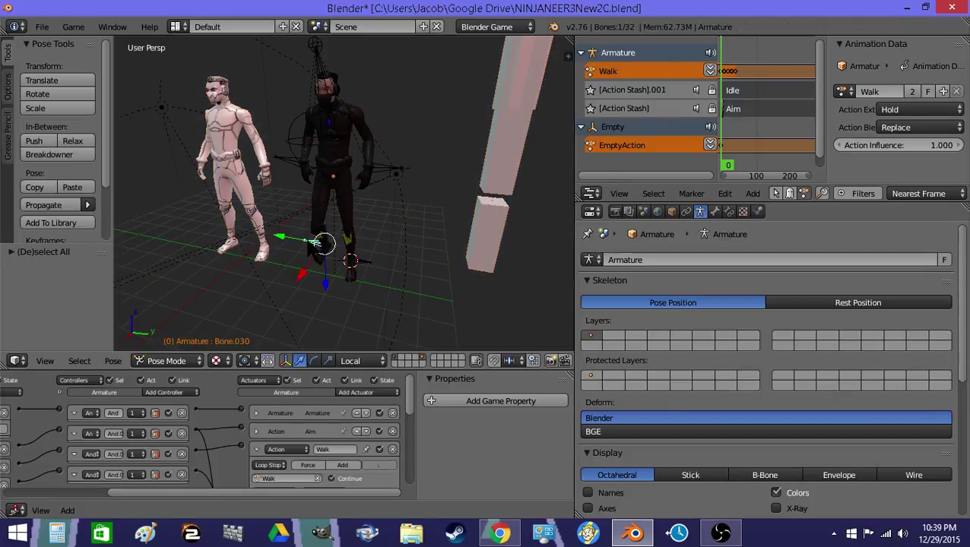
pyautogui.hotkey('shift', 's')
pyautogui.click(308, 242)
pyautogui.hotkey('shift', 's')
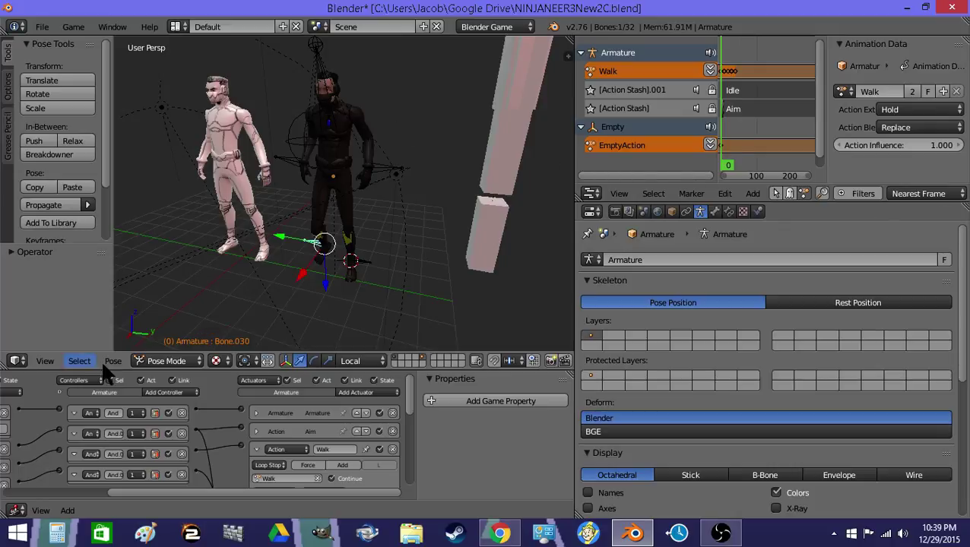
pyautogui.click(167, 360)
pyautogui.click(162, 344)
pyautogui.hotkey('shift', 's')
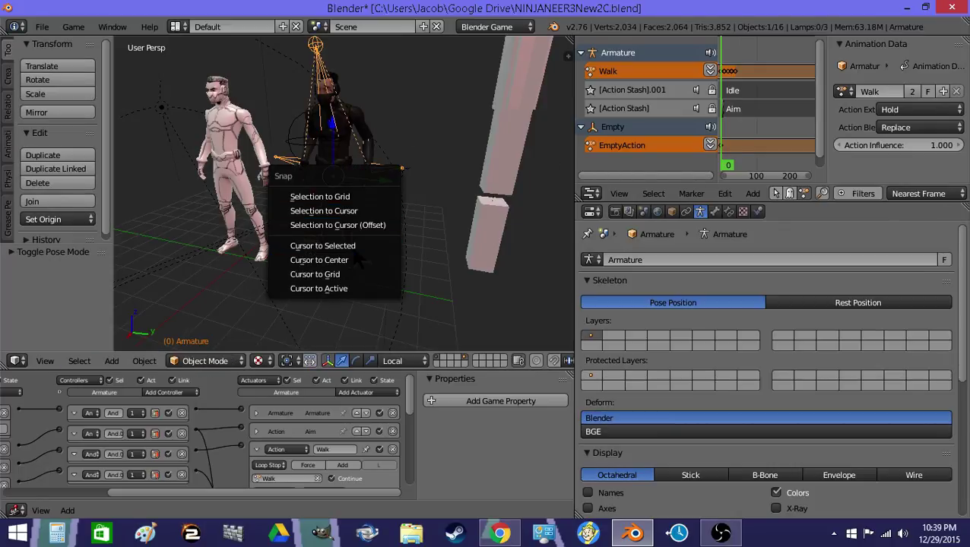
pyautogui.click(355, 246)
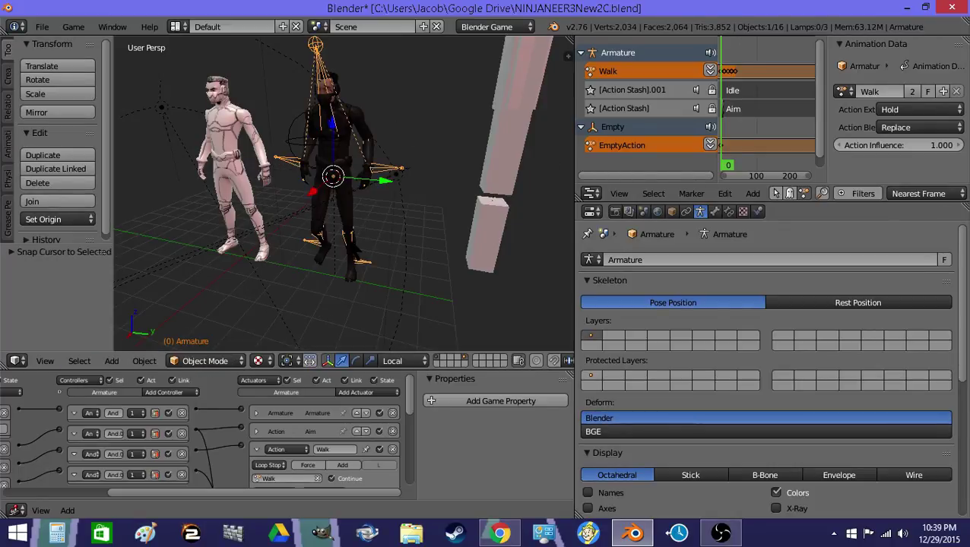
# Step: Add a cube at the 3D cursor and stretch it along Z to enclose the dark character, with wireframe display
pyautogui.click(112, 359)
pyautogui.moveTo(128, 343)
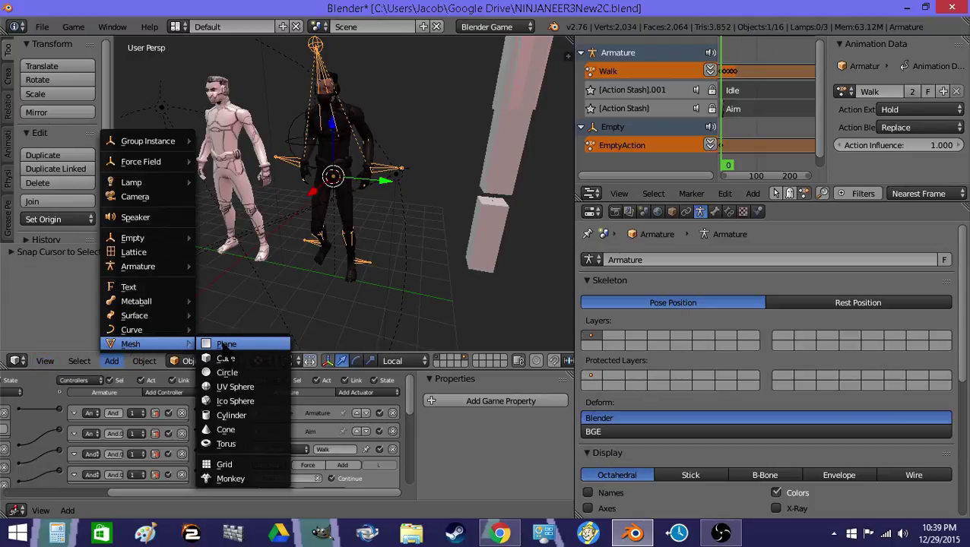
pyautogui.click(226, 358)
pyautogui.press('Tab')
pyautogui.press('s')
pyautogui.press('z')
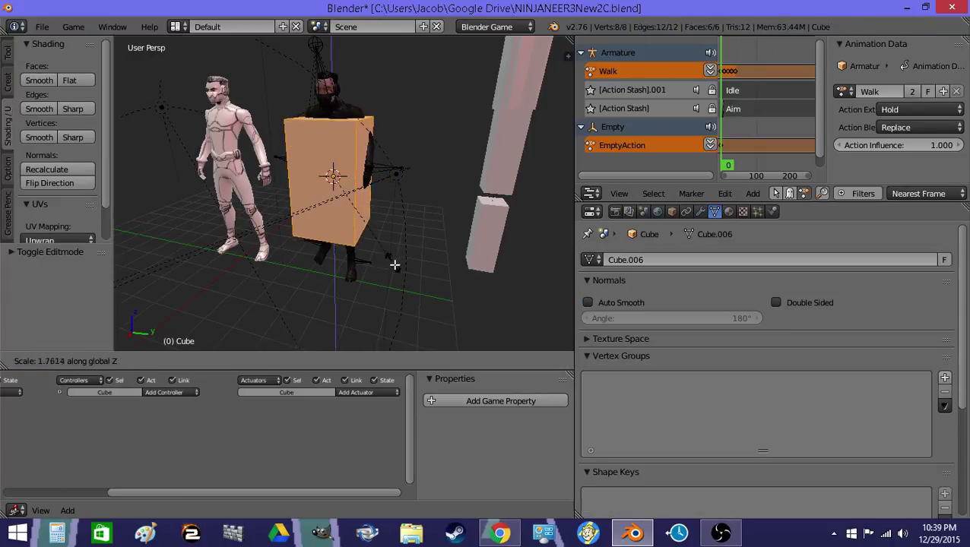
pyautogui.click(411, 342)
pyautogui.press('z')
pyautogui.press('Tab')
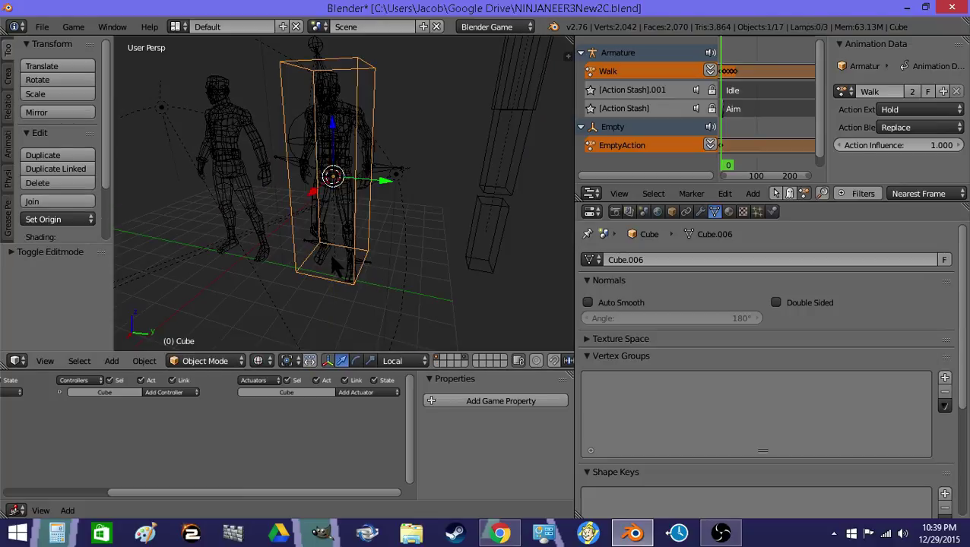
# Step: Raise the box's bottom face about 1.26 along Z and extrude it about 1.55 downward
pyautogui.press('Tab')
pyautogui.press('a')
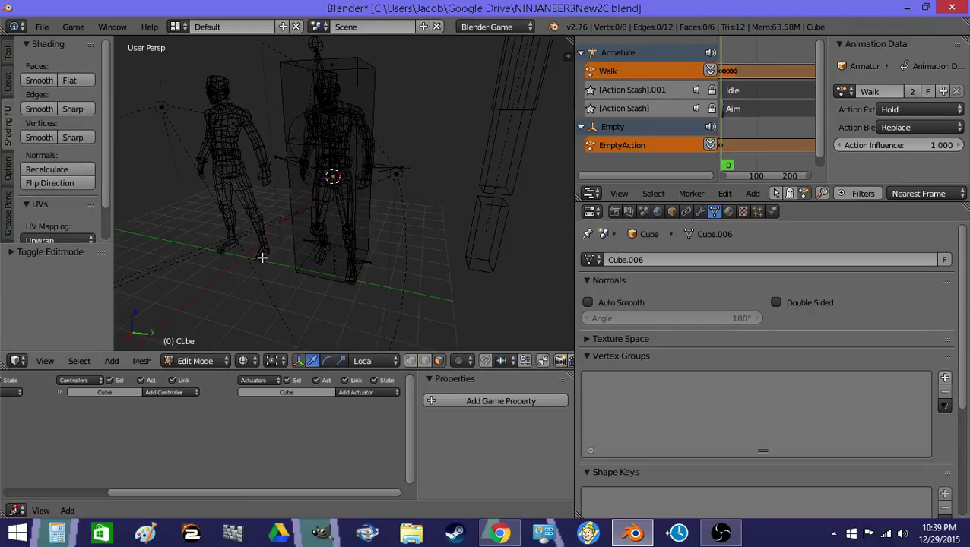
pyautogui.rightClick(357, 261)
pyautogui.press('e')
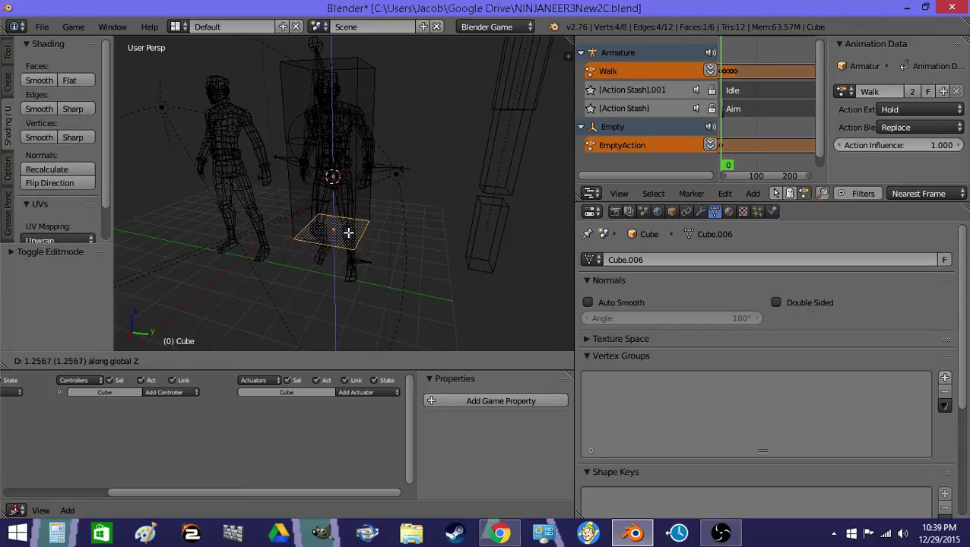
pyautogui.press('z')
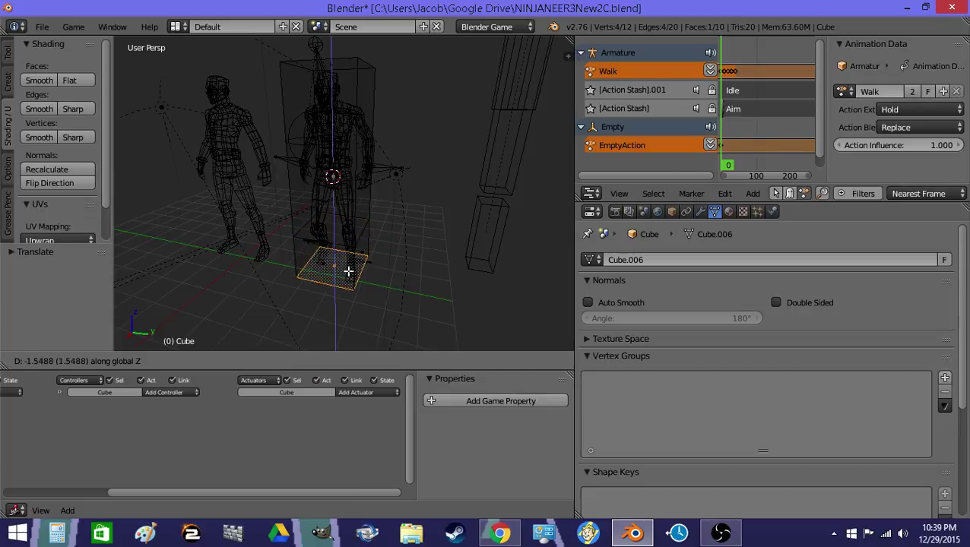
pyautogui.click(347, 271)
# Step: Flatten the extruded bottom face to scale 0 along X and lower it about 0.46 along Z
pyautogui.press('s')
pyautogui.press('x')
pyautogui.press('0')
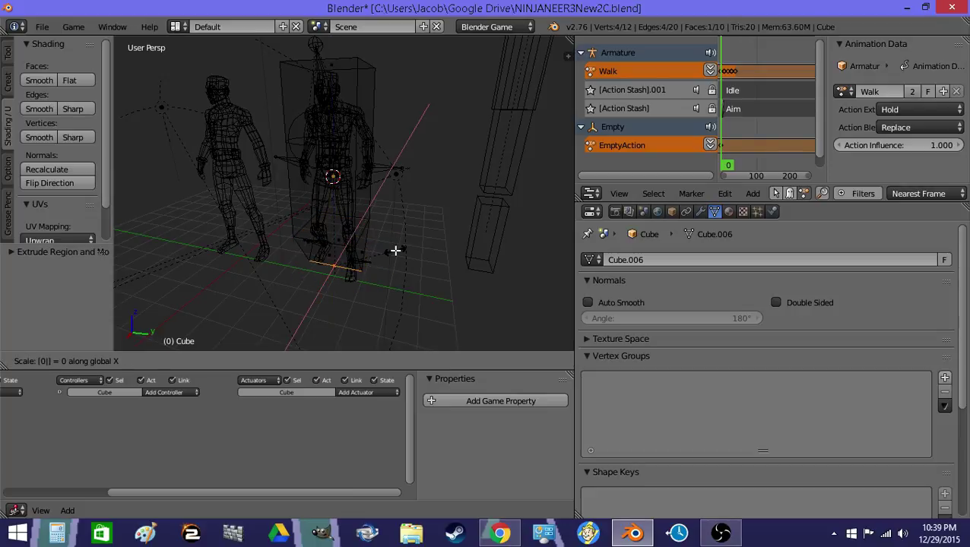
pyautogui.press('Return')
pyautogui.press('g')
pyautogui.press('z')
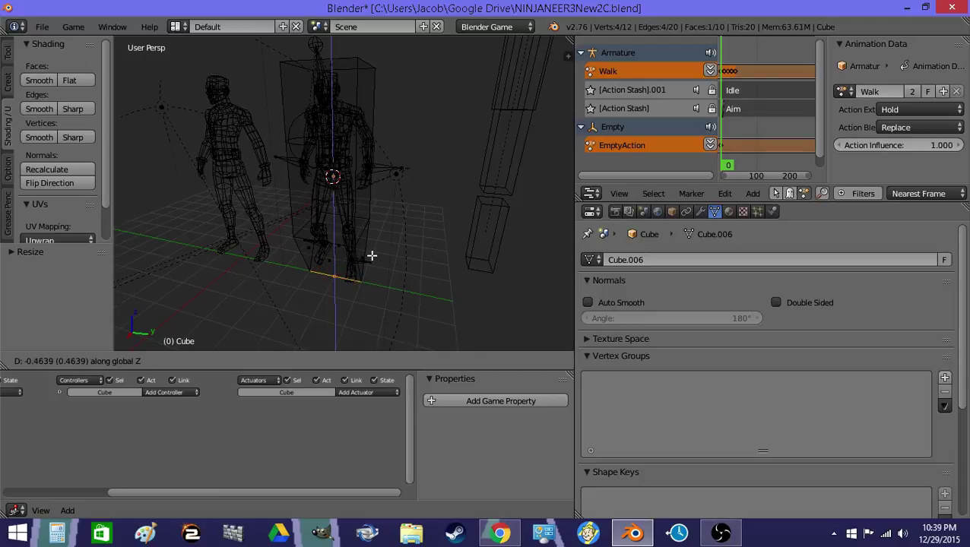
pyautogui.click(372, 256)
# Step: Narrow the flattened bottom edge along Y to a scale of about 0.63 and return to Object Mode
pyautogui.press('s')
pyautogui.rightClick(405, 270)
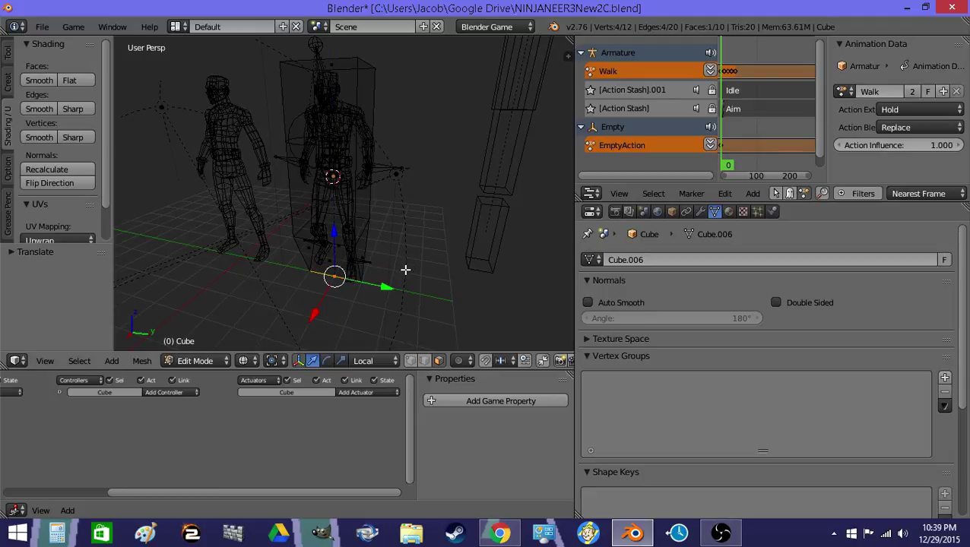
pyautogui.press('s')
pyautogui.press('y')
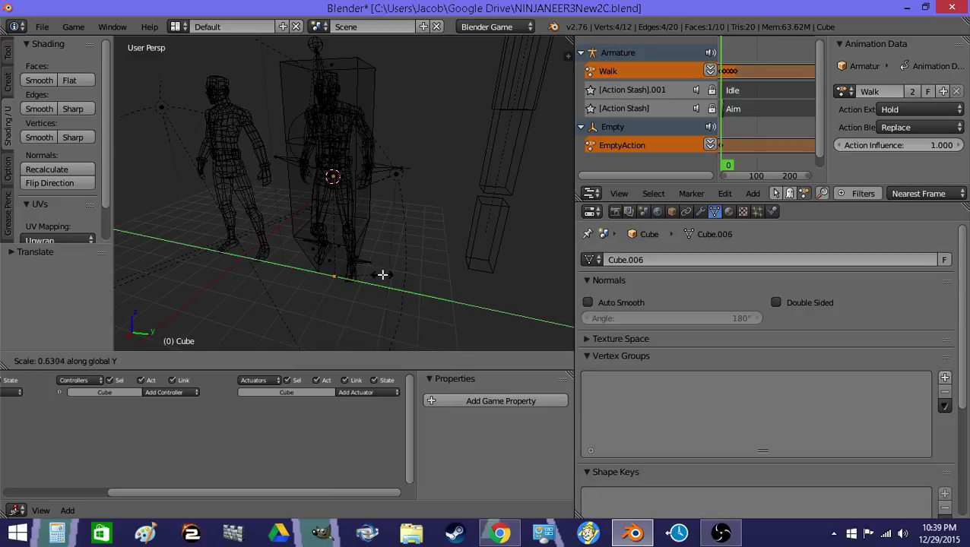
pyautogui.click(379, 274)
pyautogui.press('Tab')
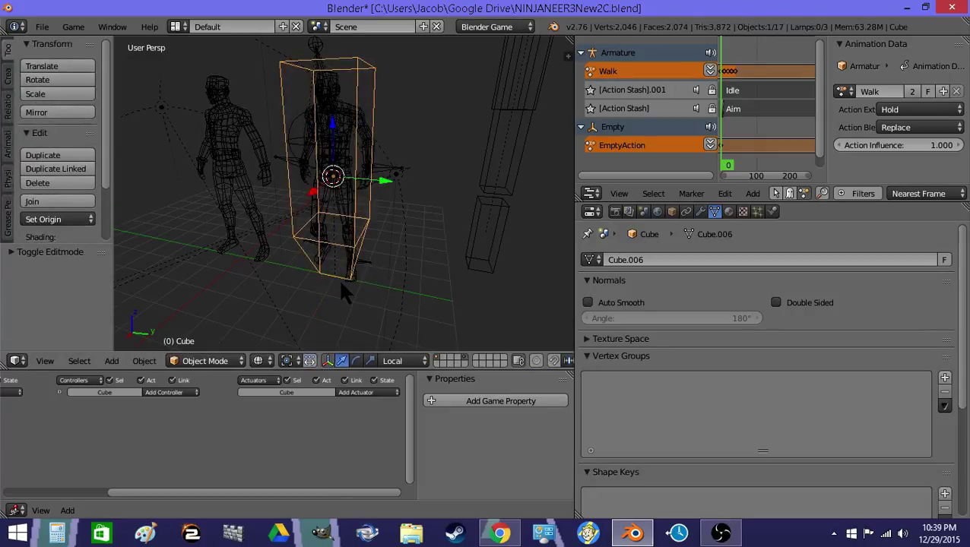
# Step: Set the box's physics type to Dynamic
pyautogui.hotkey('shift', 'f')
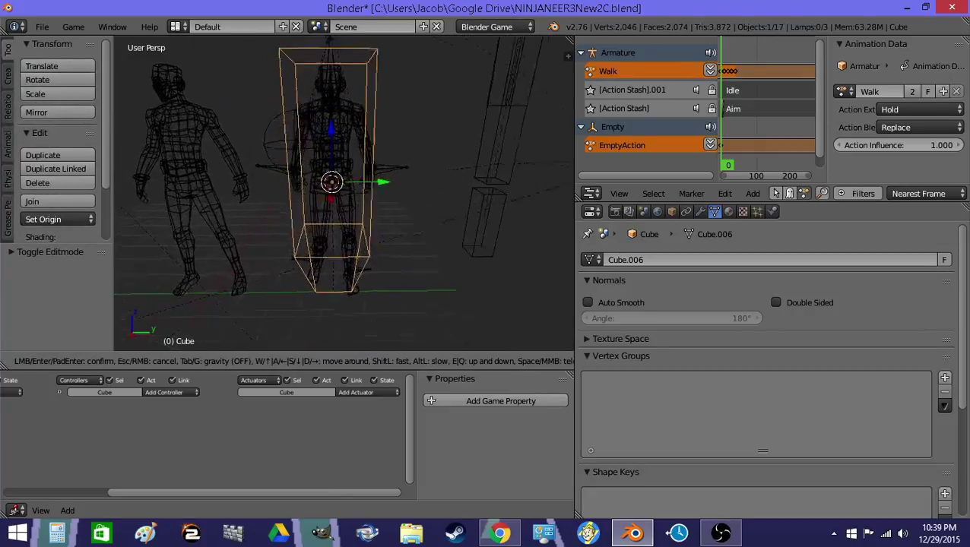
pyautogui.click(343, 193)
pyautogui.click(774, 210)
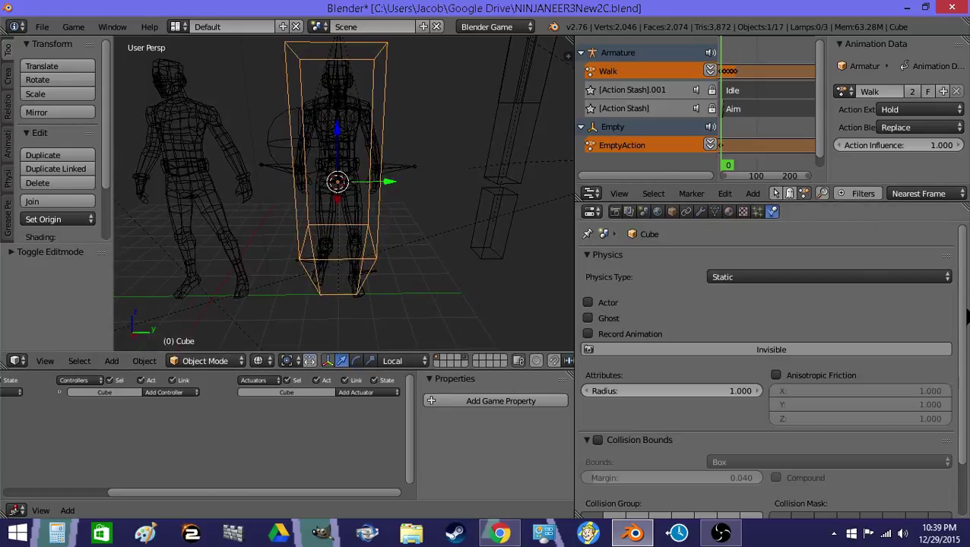
pyautogui.click(788, 277)
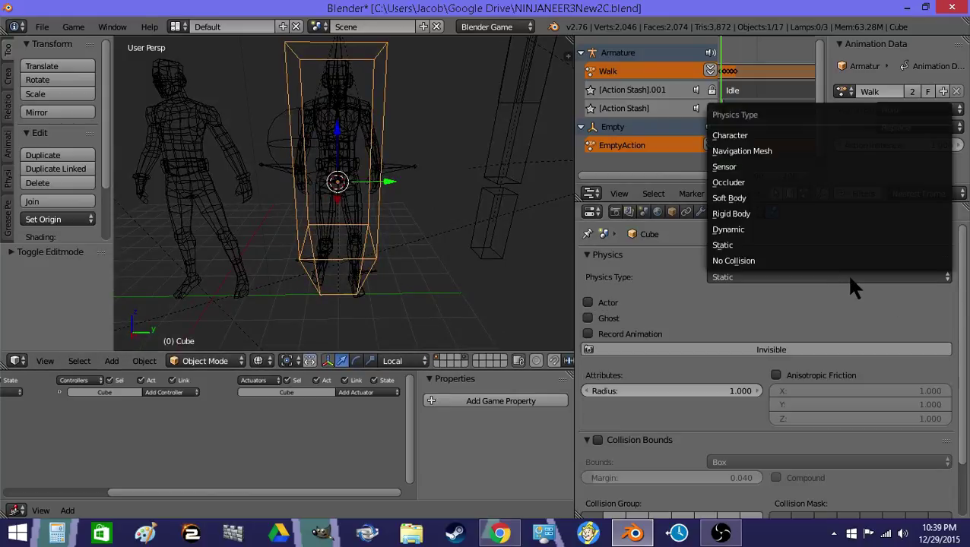
pyautogui.click(797, 213)
pyautogui.click(803, 277)
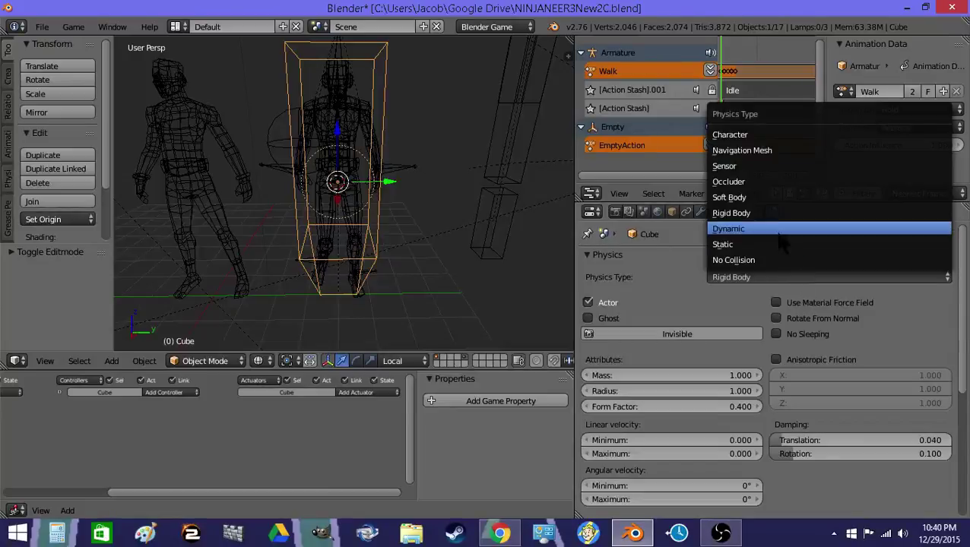
pyautogui.click(801, 229)
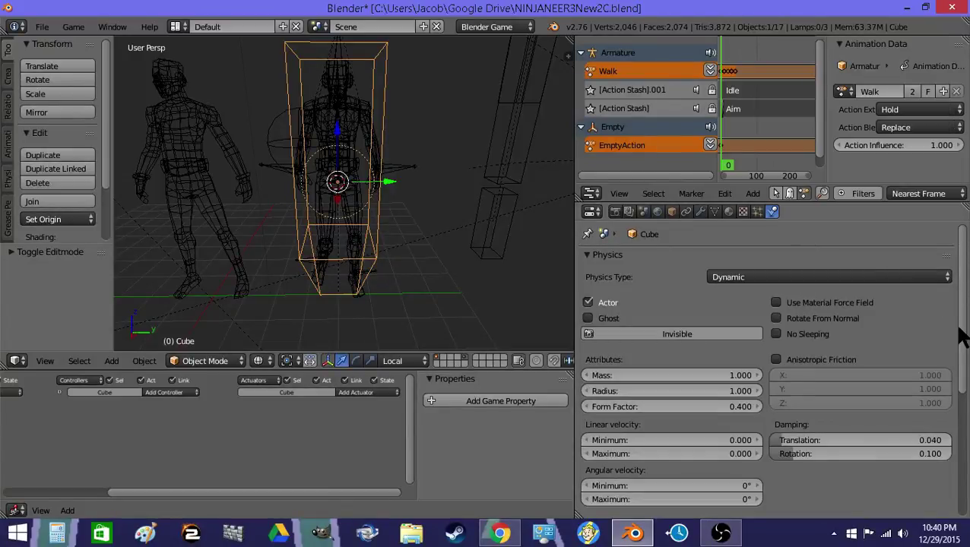
# Step: Enable collision bounds for the box and set the bounds type to Convex Hull
pyautogui.scroll(-7, 780, 380)
pyautogui.click(598, 377)
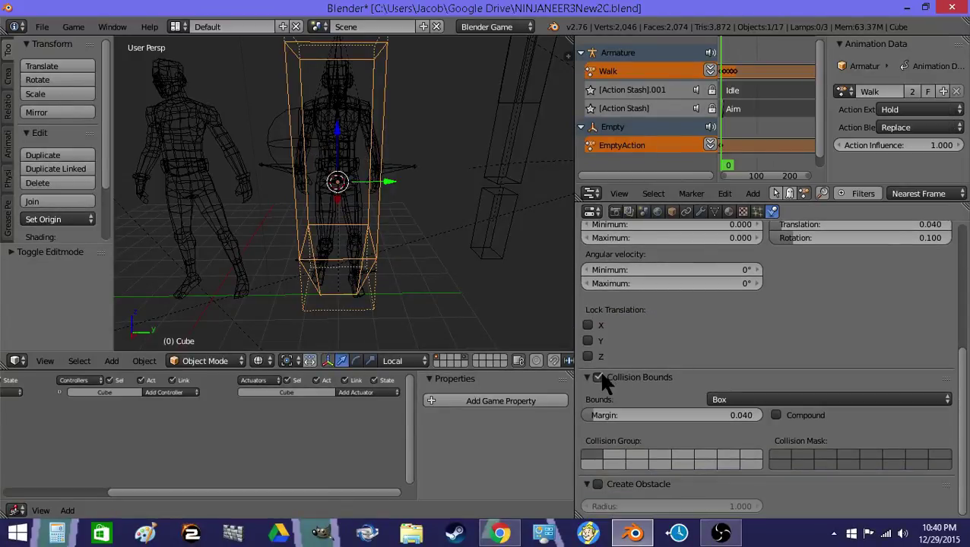
pyautogui.click(722, 400)
pyautogui.click(736, 378)
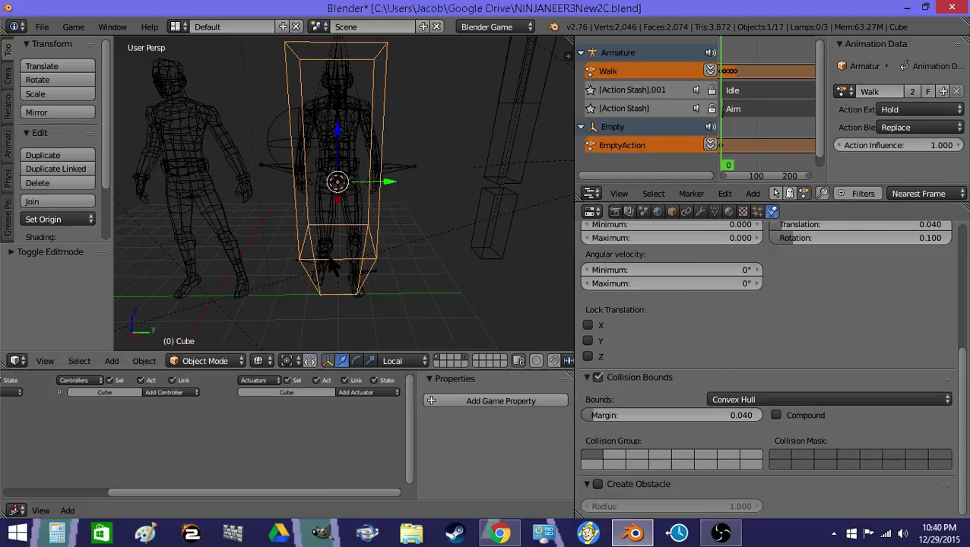
# Step: Triangulate all faces of the box in Edit Mode and return to Object Mode
pyautogui.press('Tab')
pyautogui.press('a')
pyautogui.press('a')
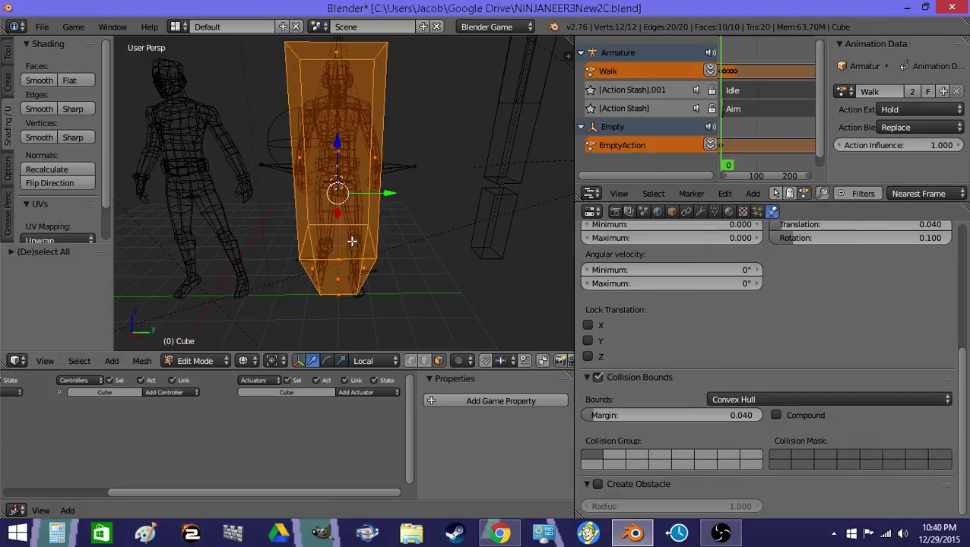
pyautogui.hotkey('ctrl', 't')
pyautogui.press('Tab')
# Step: Turn off wireframe display and set the viewport shading to textured
pyautogui.press('z')
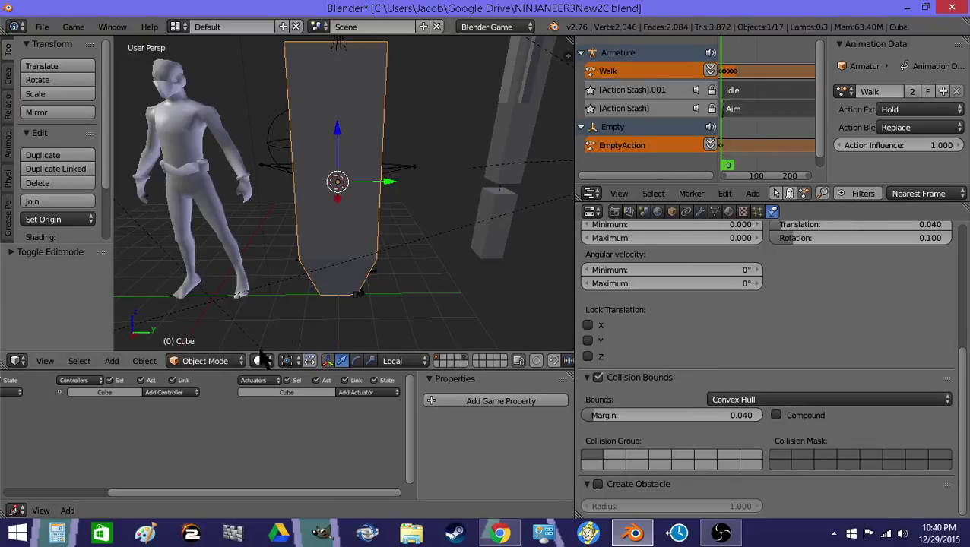
pyautogui.click(259, 361)
pyautogui.click(293, 297)
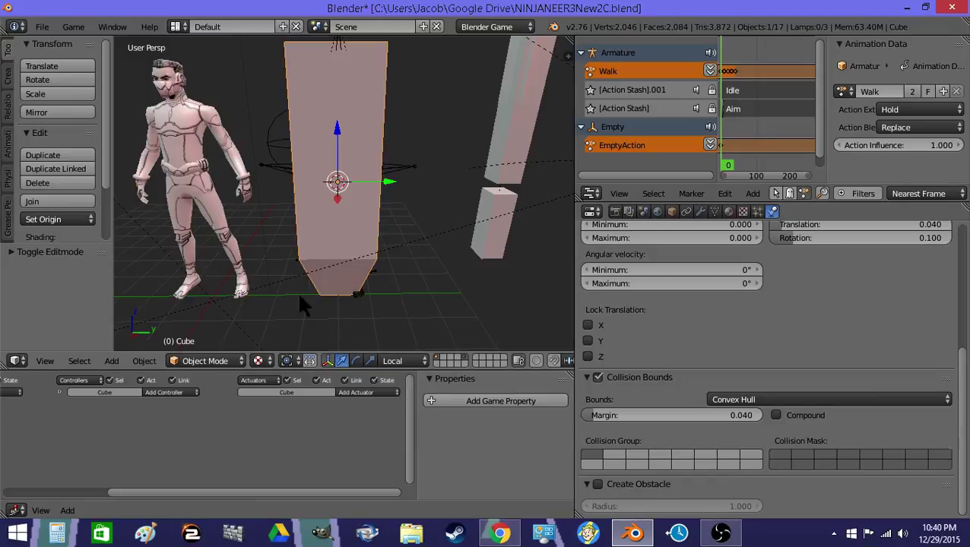
# Step: Try Bounds as the collision box's maximum draw type, and settle on Wire instead
pyautogui.click(672, 212)
pyautogui.moveTo(966, 300); pyautogui.dragTo(967, 466)
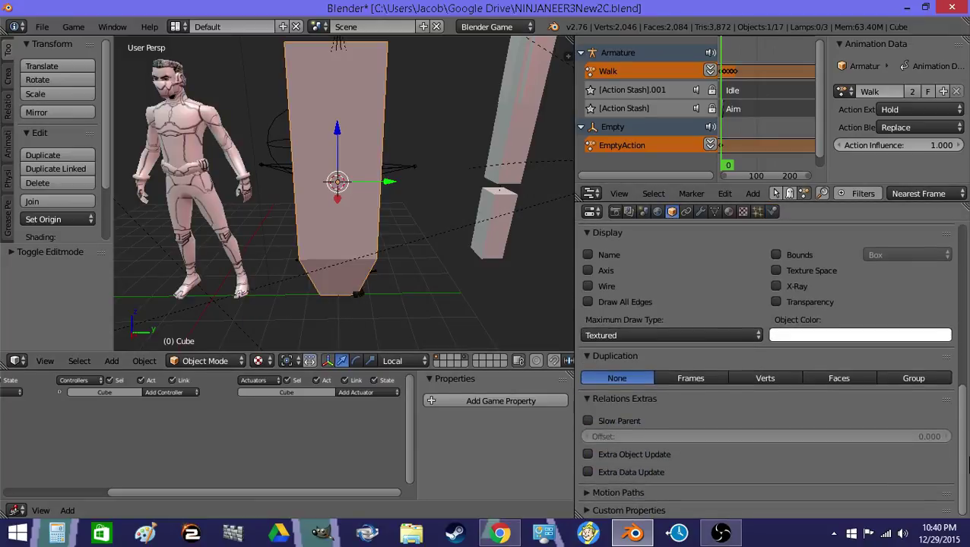
pyautogui.click(692, 334)
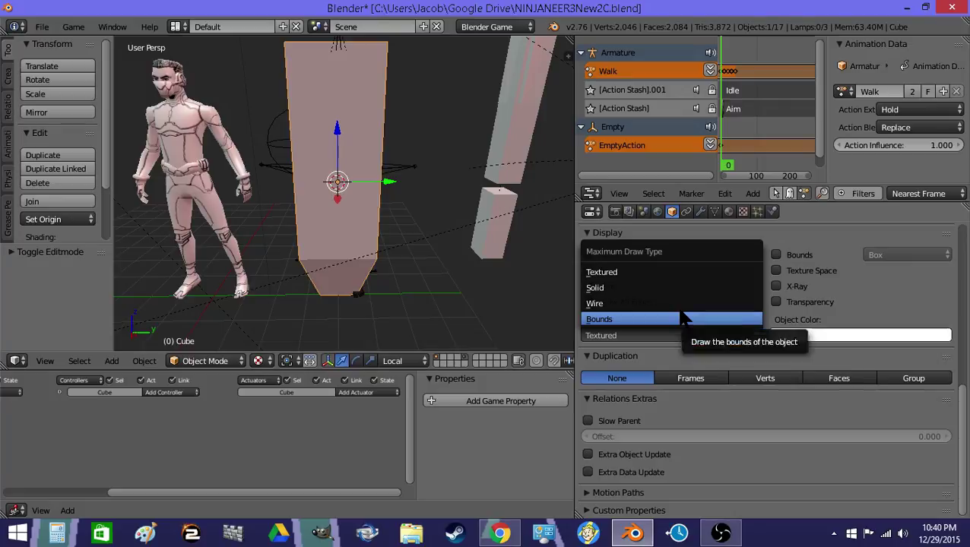
pyautogui.click(663, 319)
pyautogui.hotkey('shift', 'f')
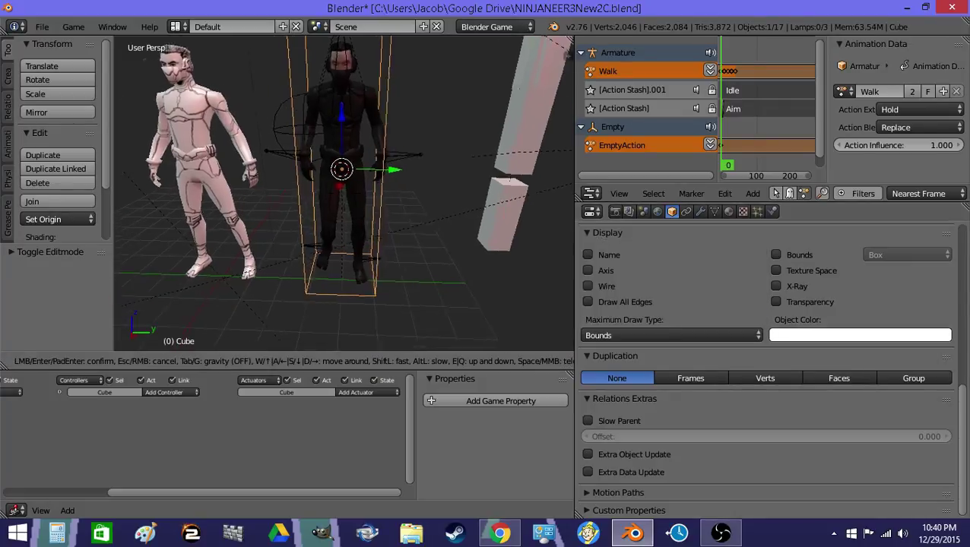
pyautogui.click(343, 194)
pyautogui.click(653, 336)
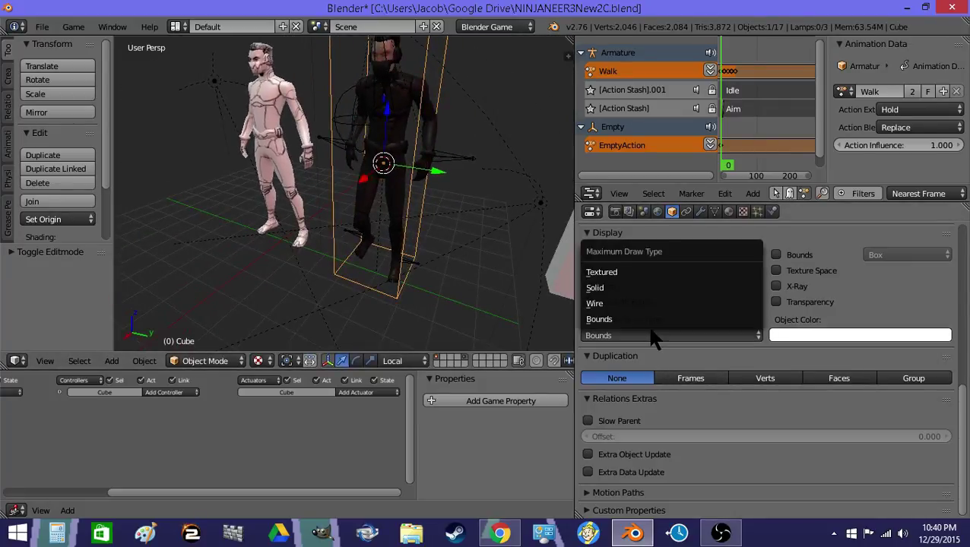
pyautogui.click(625, 301)
pyautogui.hotkey('shift', 'f')
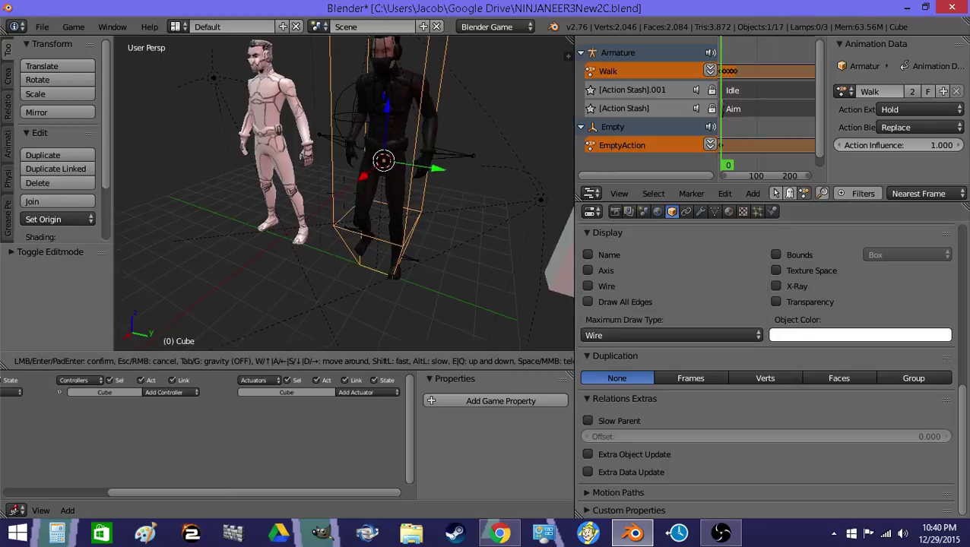
pyautogui.click(256, 365)
# Step: Snap the 3D cursor to the selected box and add a mesh cube at that position
pyautogui.hotkey('shift', 's')
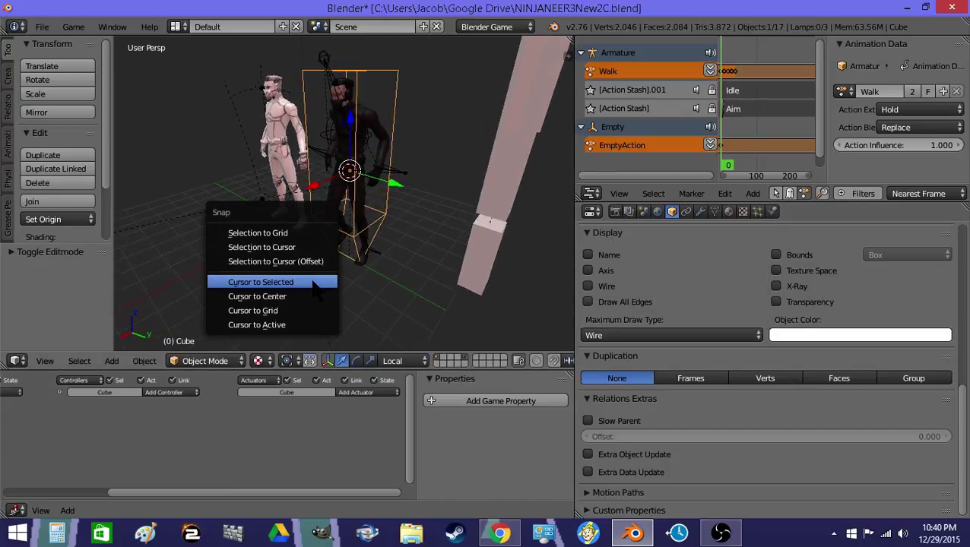
pyautogui.click(260, 282)
pyautogui.click(111, 360)
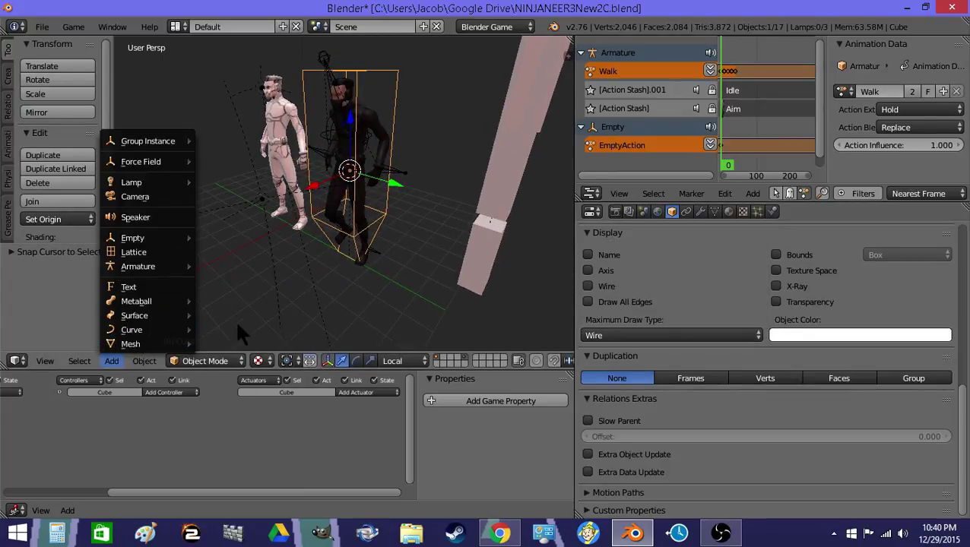
pyautogui.moveTo(152, 351)
pyautogui.click(225, 358)
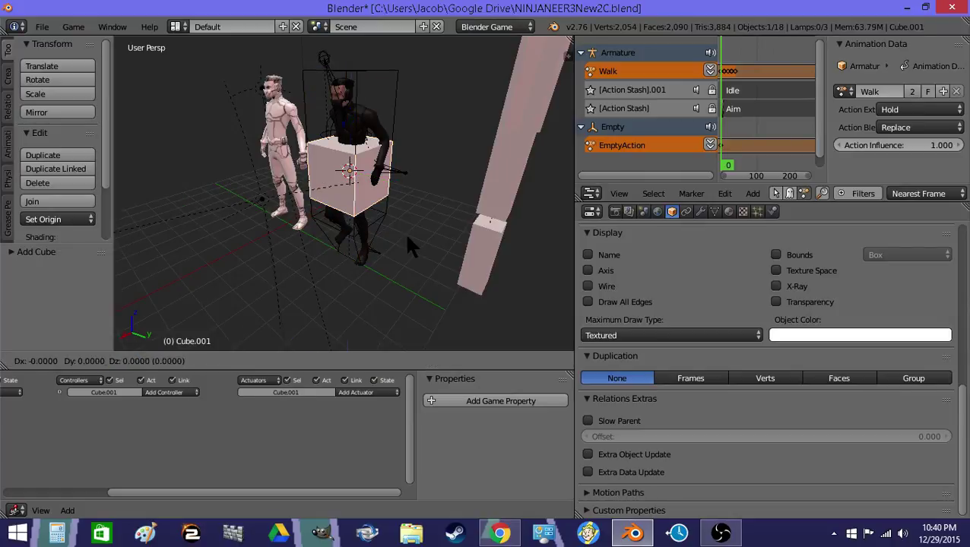
# Step: Lower the new cube along Z beneath the ninja's feet and scale it by 10 in X and Y as a floor
pyautogui.press('g')
pyautogui.press('z')
pyautogui.click(407, 236)
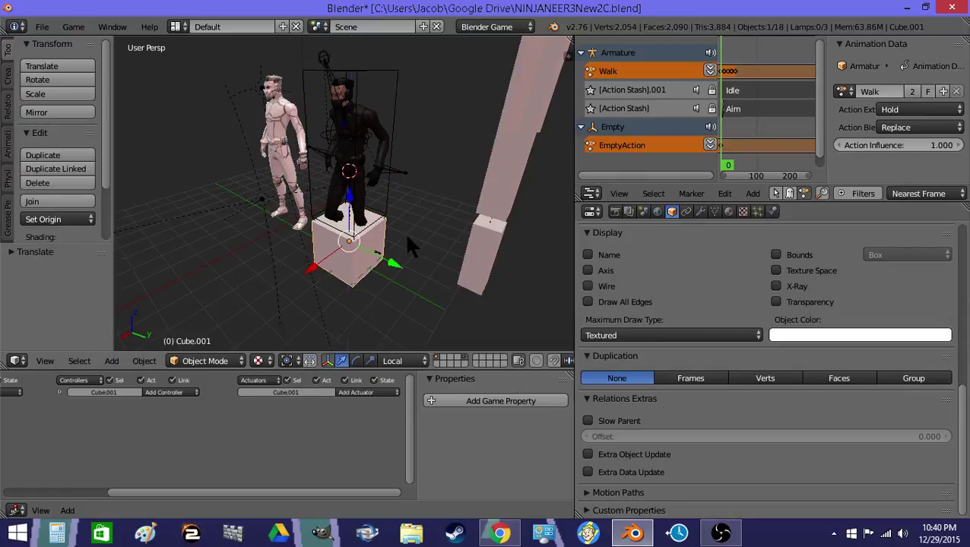
pyautogui.press('s')
pyautogui.hotkey('shift', 'z')
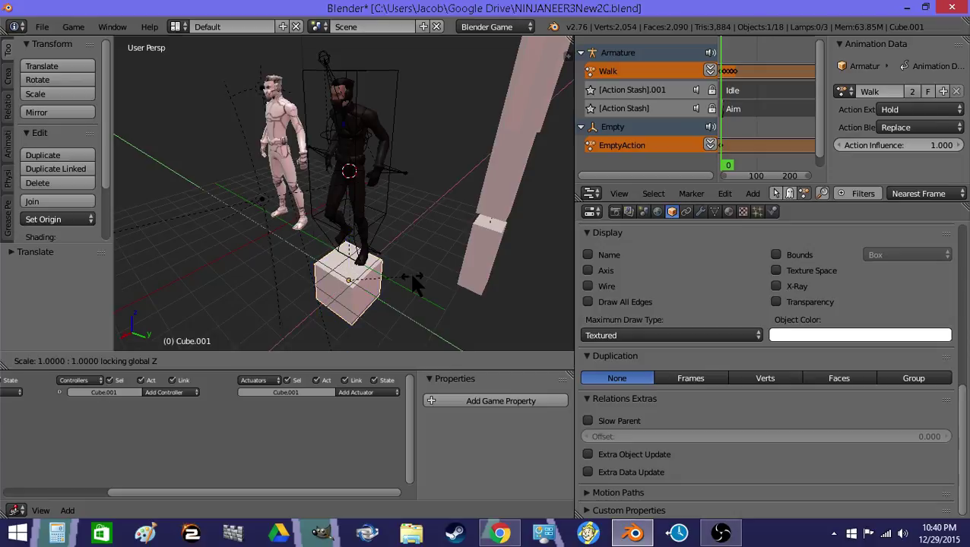
pyautogui.write('10')
pyautogui.press('Return')
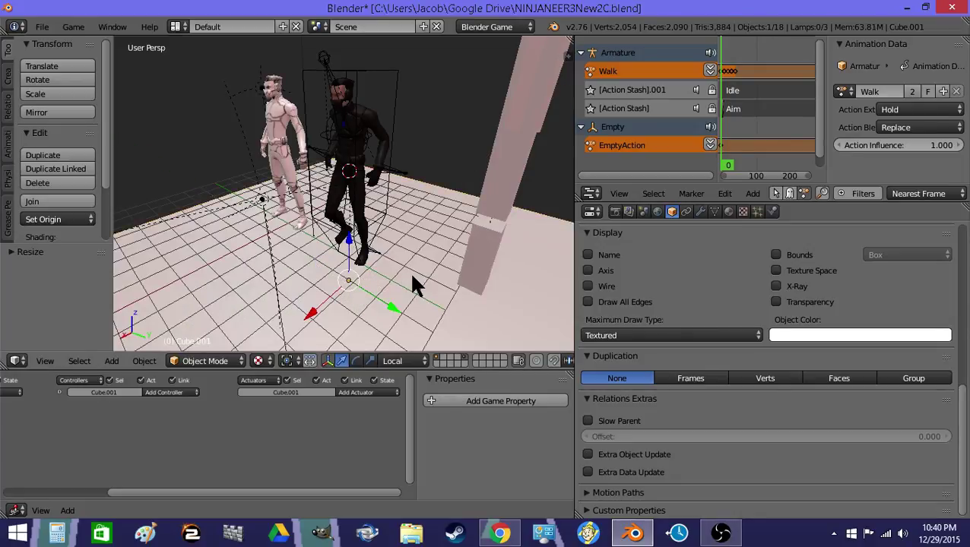
# Step: Run the game to check the scene with the new floor, and stop it
pyautogui.press('Tab')
pyautogui.press('Tab')
pyautogui.press('p')
pyautogui.press('Escape')
# Step: Parent the armature to the collision box using Object (Keep Transform)
pyautogui.rightClick(324, 58)
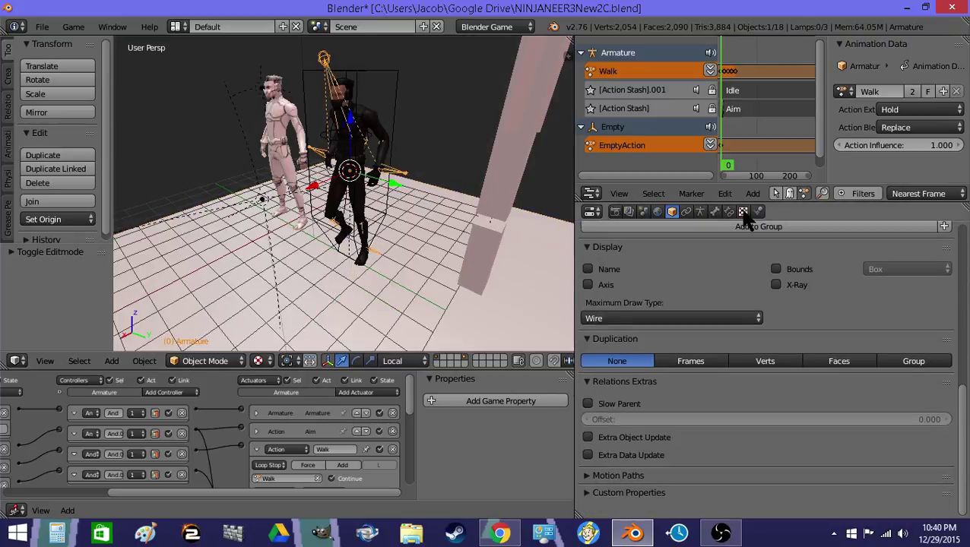
pyautogui.click(758, 209)
pyautogui.moveTo(964, 401); pyautogui.dragTo(967, 221)
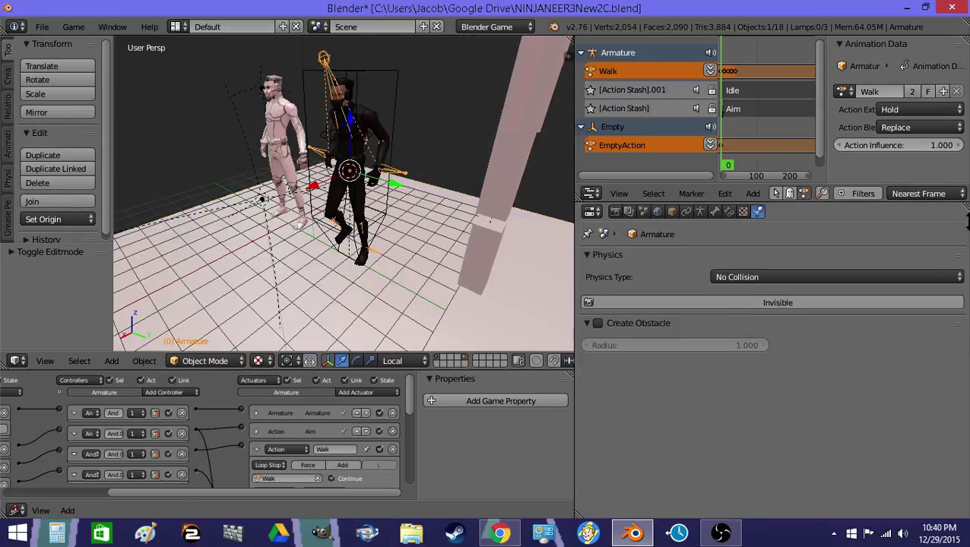
pyautogui.keyDown('shift'); pyautogui.rightClick(395, 113); pyautogui.keyUp('shift')
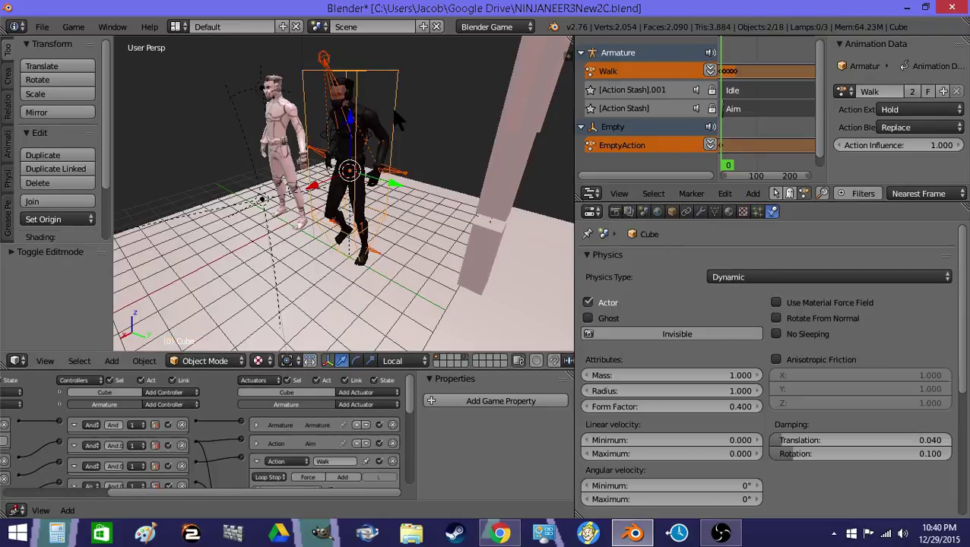
pyautogui.hotkey('ctrl', 'p')
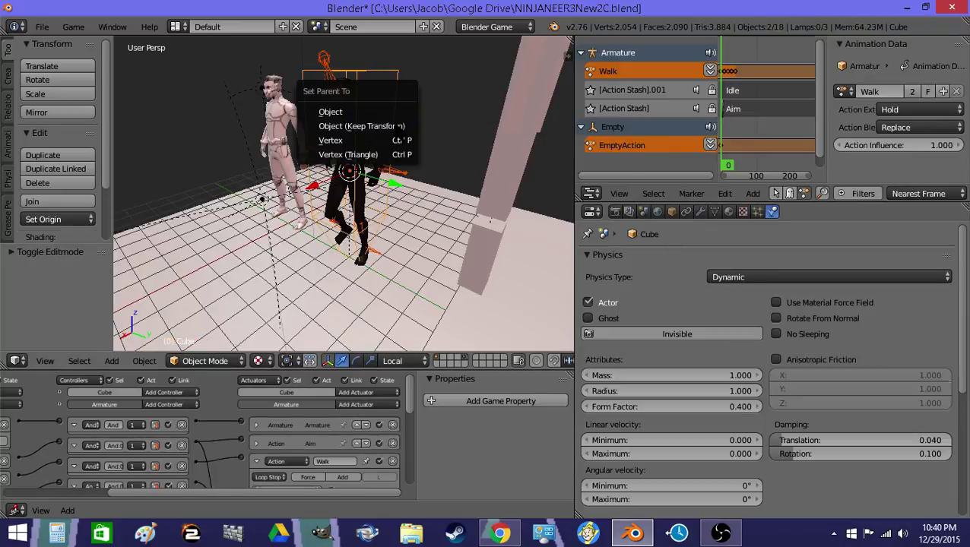
pyautogui.click(397, 127)
# Step: Set the ninja body mesh's physics type to No Collision and test-run the game
pyautogui.rightClick(378, 137)
pyautogui.click(787, 283)
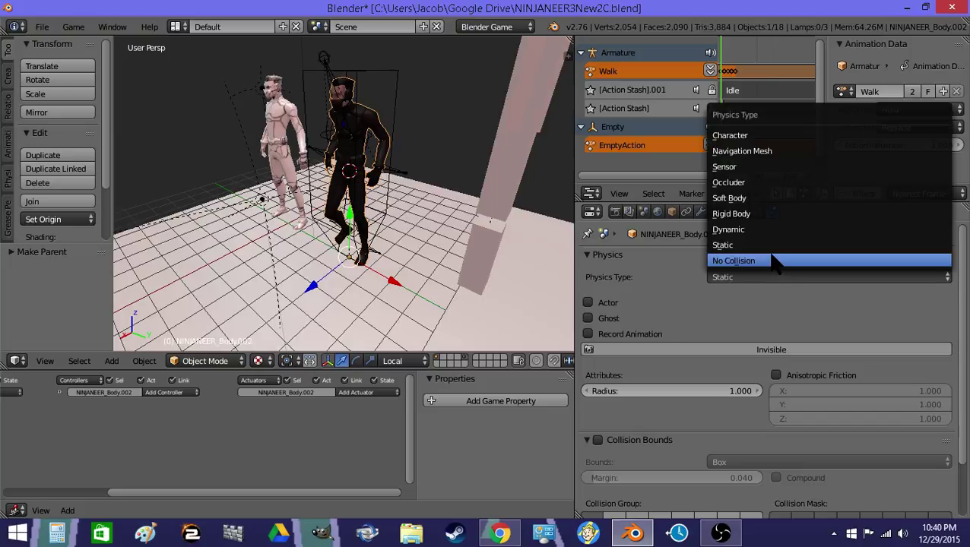
pyautogui.click(760, 263)
pyautogui.press('p')
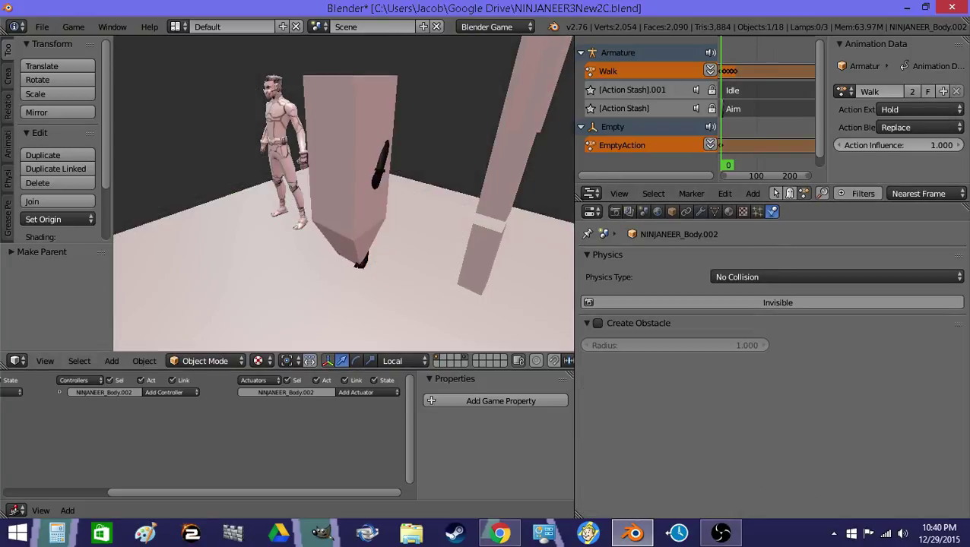
pyautogui.press('Escape')
# Step: Make the collision box invisible in the game and test-run the result
pyautogui.rightClick(392, 113)
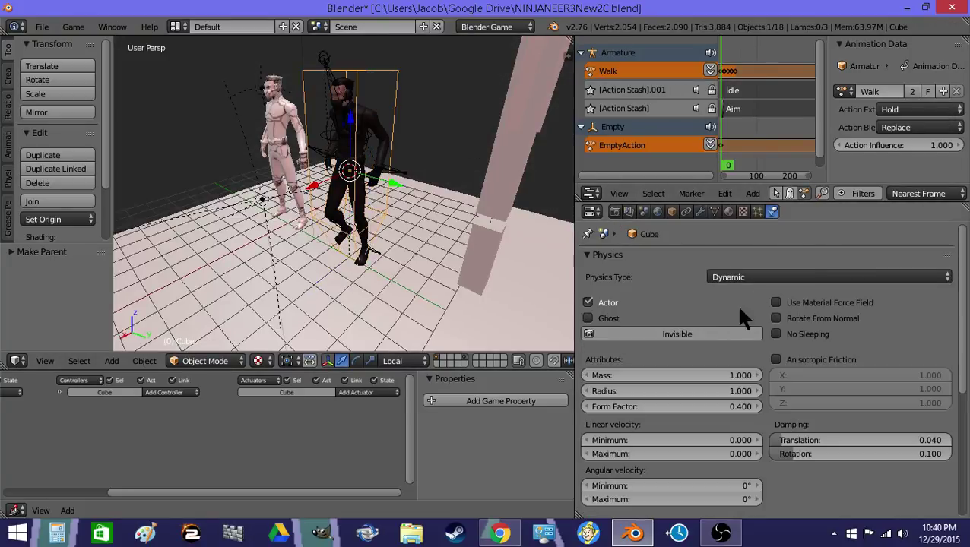
pyautogui.press('p')
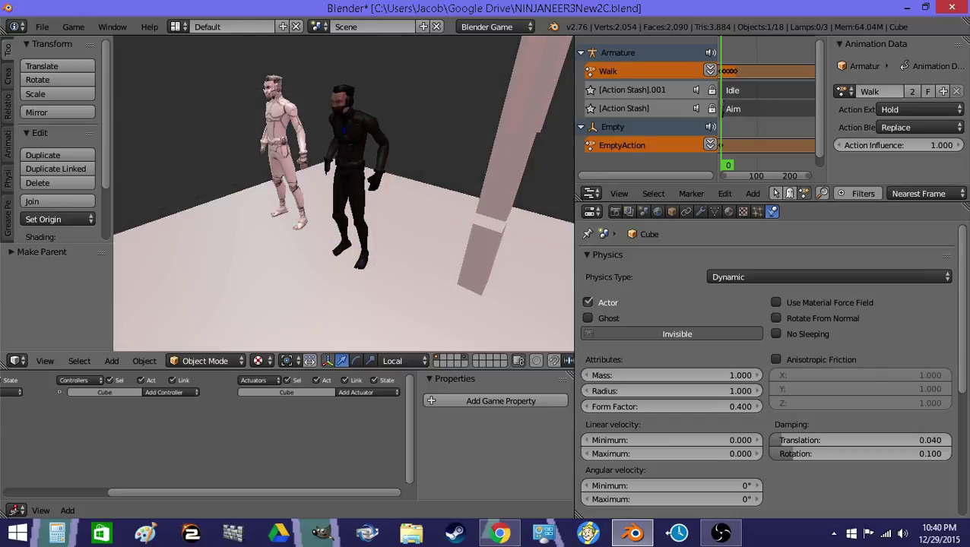
pyautogui.press('Escape')
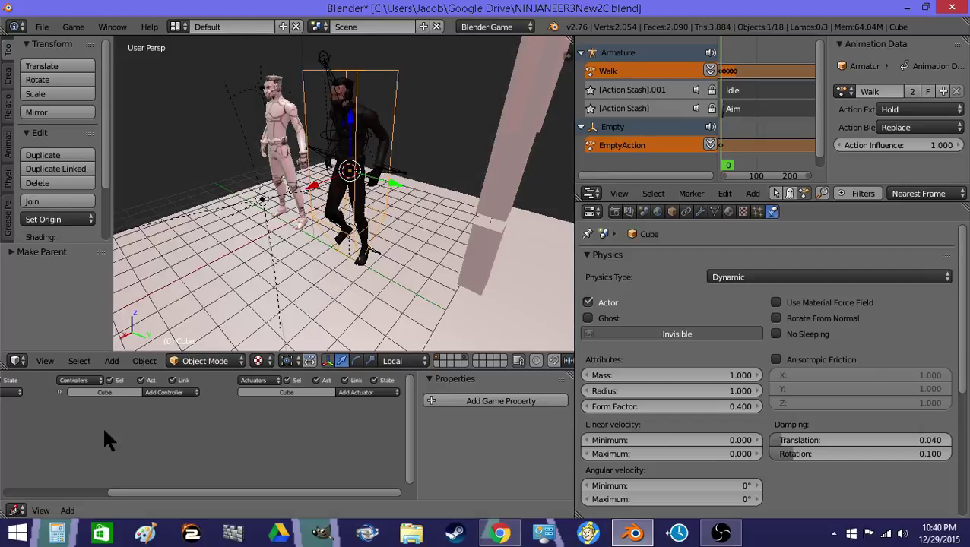
# Step: Add a Motion actuator to the collision box and link it to the armature controller that drives the Walk action
pyautogui.click(357, 392)
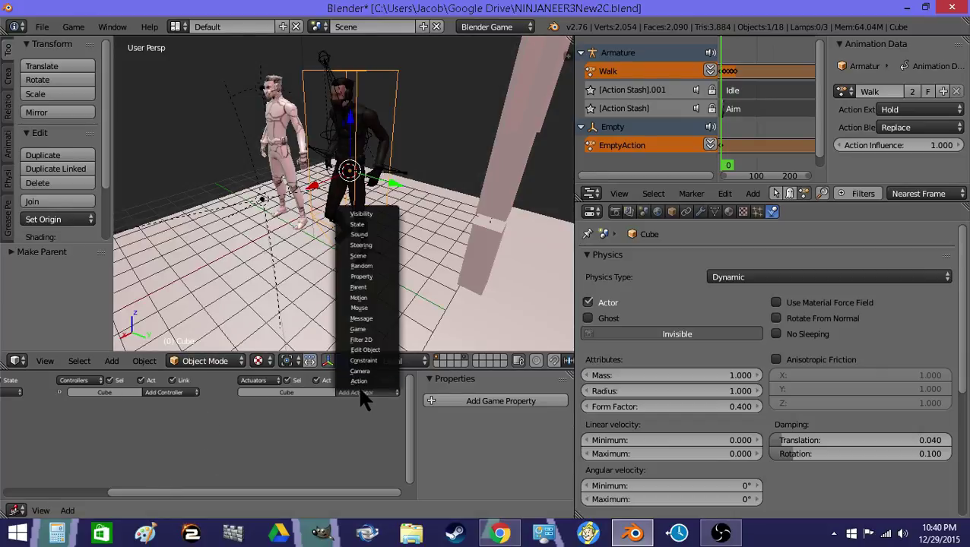
pyautogui.click(371, 298)
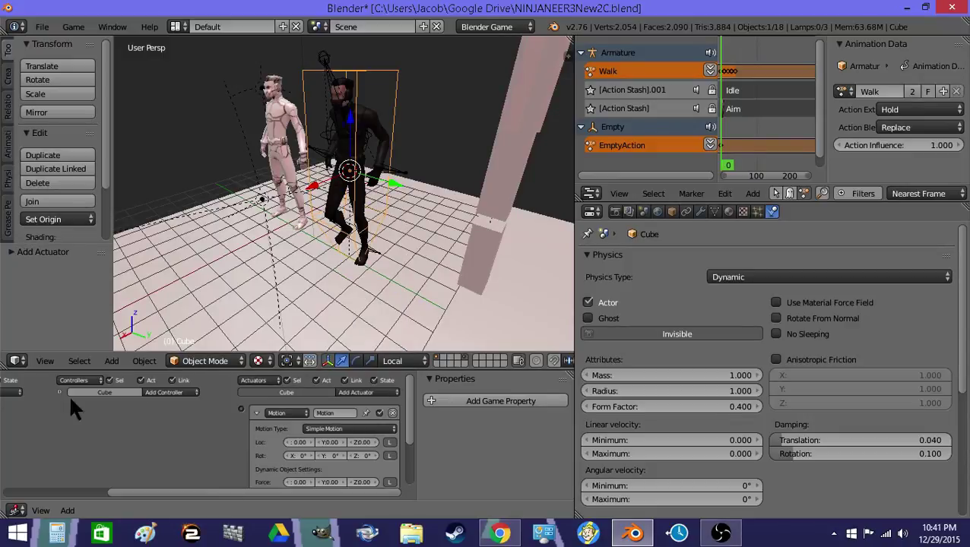
pyautogui.keyDown('shift'); pyautogui.rightClick(326, 67); pyautogui.keyUp('shift')
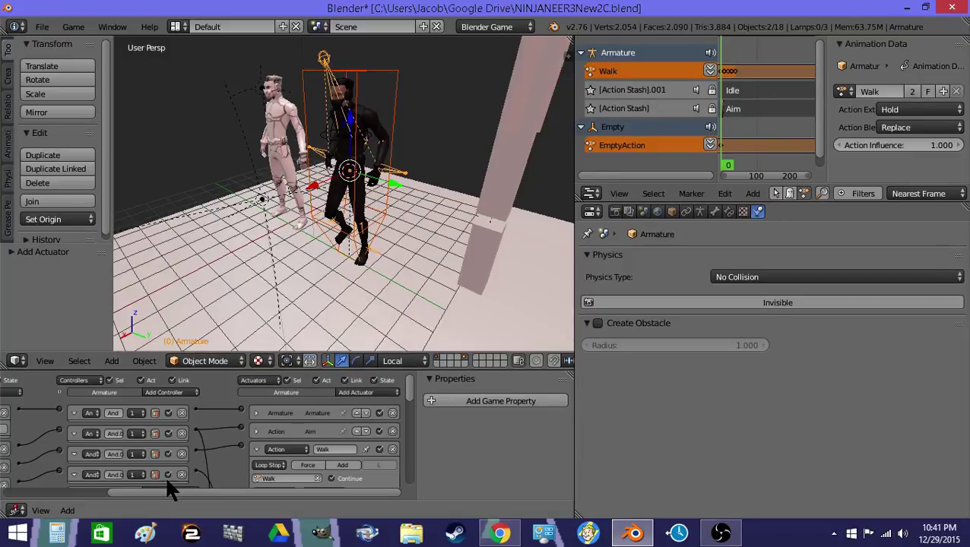
pyautogui.moveTo(215, 371); pyautogui.dragTo(189, 239)
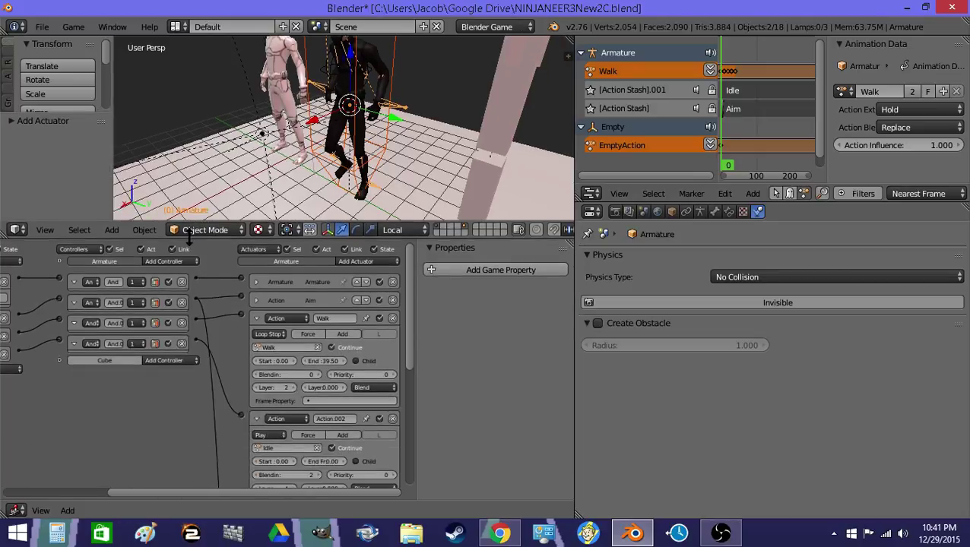
pyautogui.click(256, 319)
pyautogui.click(256, 337)
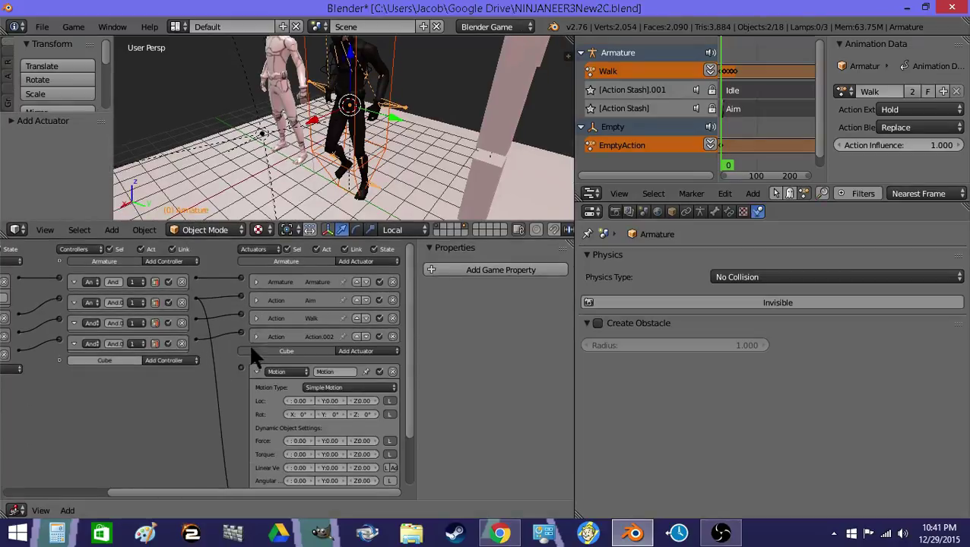
pyautogui.moveTo(241, 368); pyautogui.dragTo(196, 323)
# Step: Set the Motion actuator's X linear velocity to 1 and run the game to test the walk
pyautogui.moveTo(409, 425); pyautogui.dragTo(417, 470)
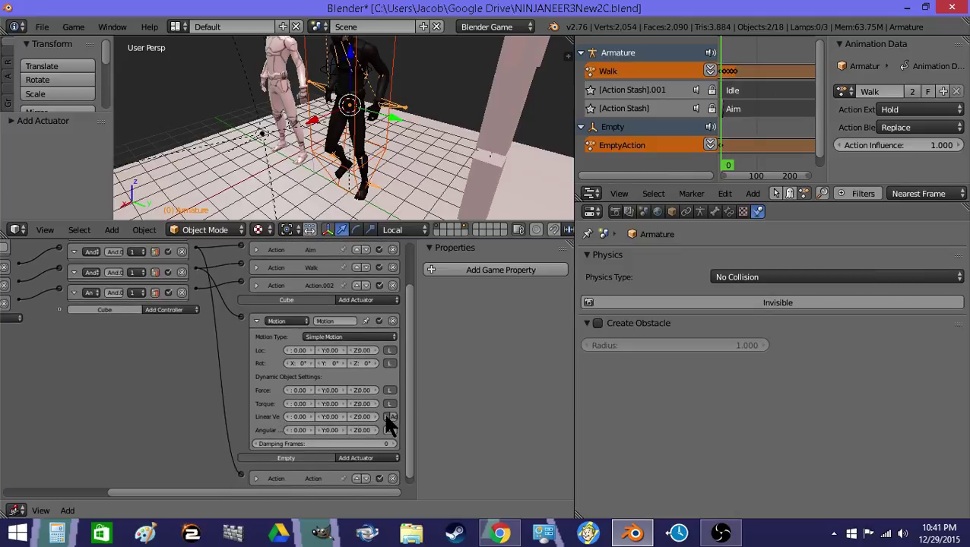
pyautogui.click(297, 415)
pyautogui.press('Return')
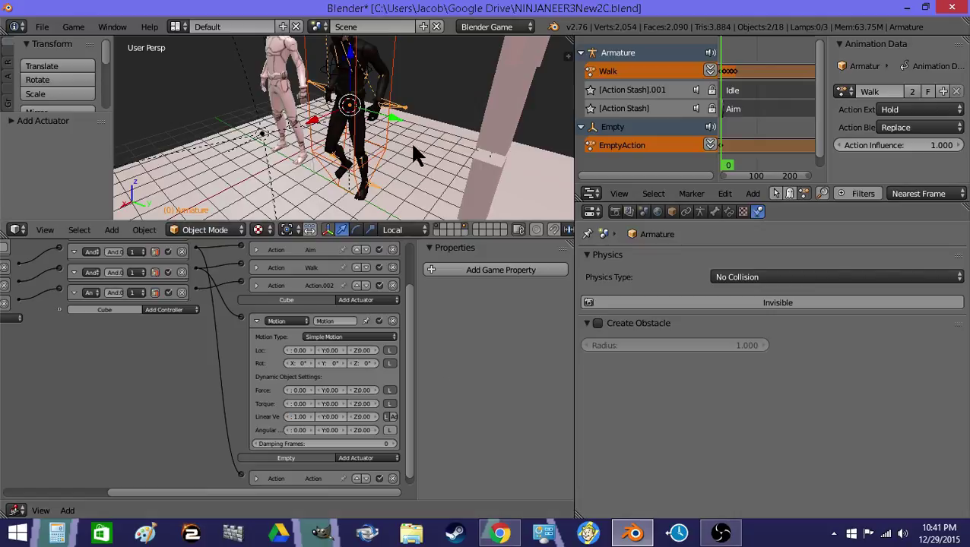
pyautogui.hotkey('shift', 'f')
pyautogui.press('s')
pyautogui.click(344, 126)
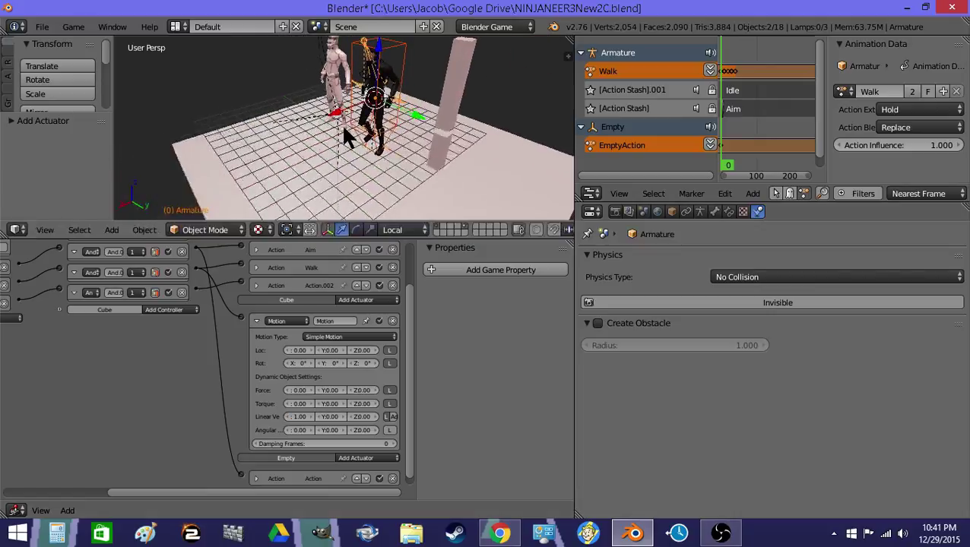
pyautogui.press('p')
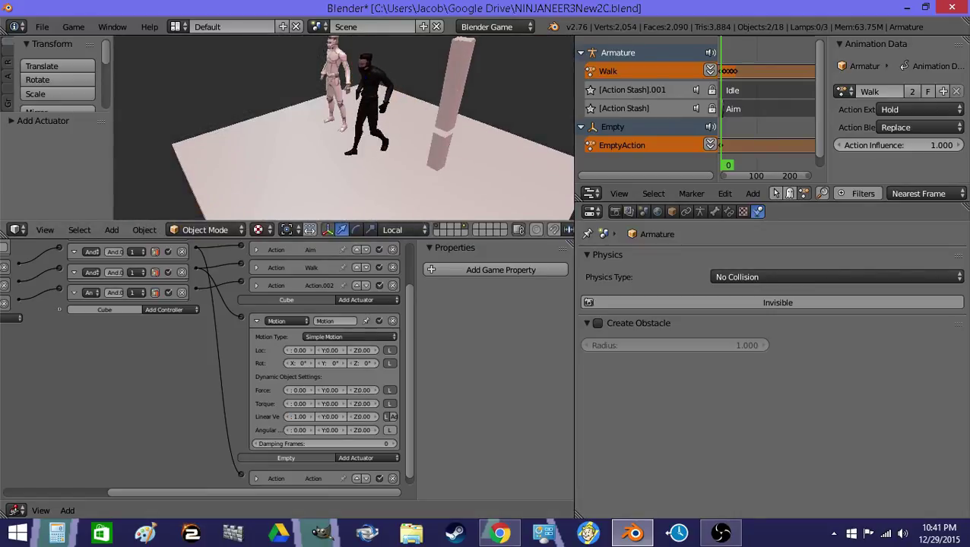
pyautogui.press('Escape')
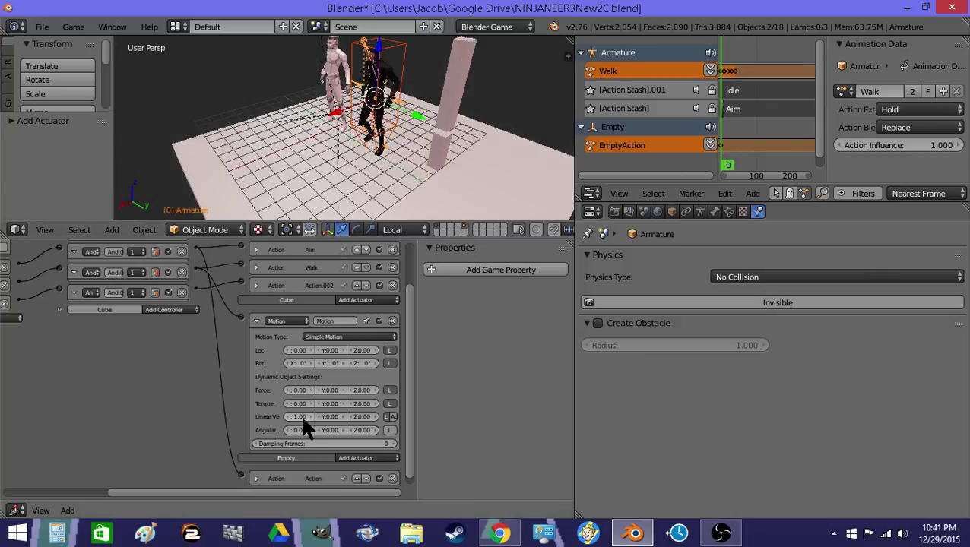
# Step: Set the Motion actuator's X linear velocity to 2 and run the game to test the walking speed
pyautogui.write('2')
pyautogui.press('Return')
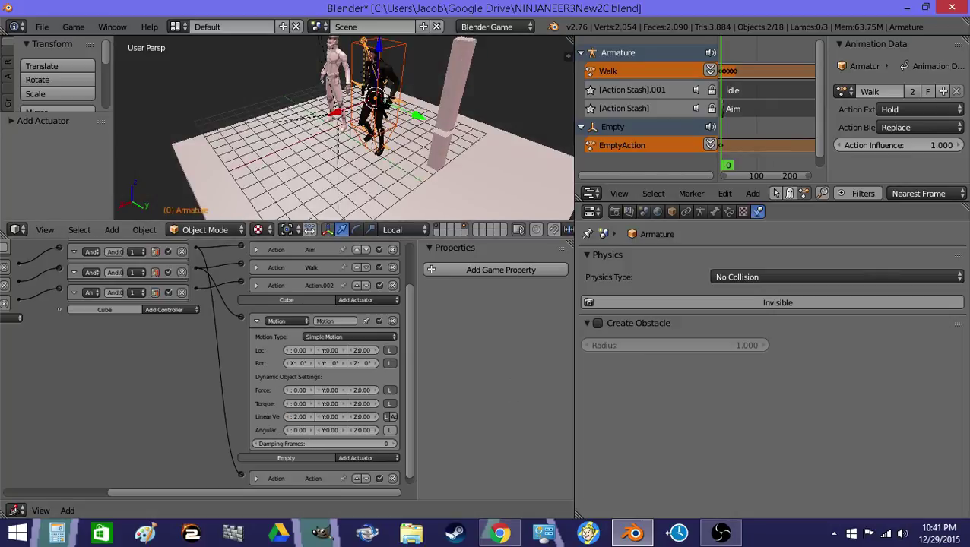
pyautogui.press('p')
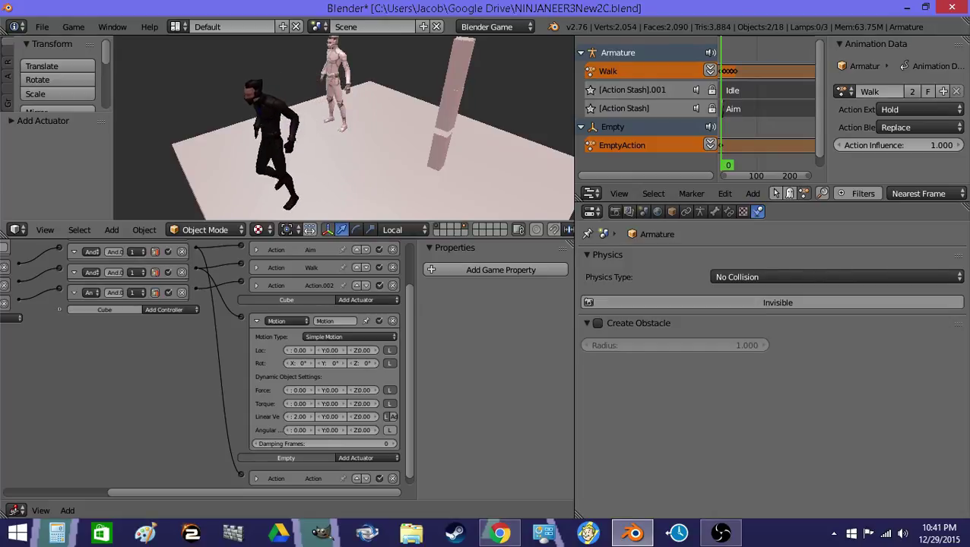
# Step: Stop the game, set the Motion actuator's X linear velocity to 2.5 and run the game again
pyautogui.press('Escape')
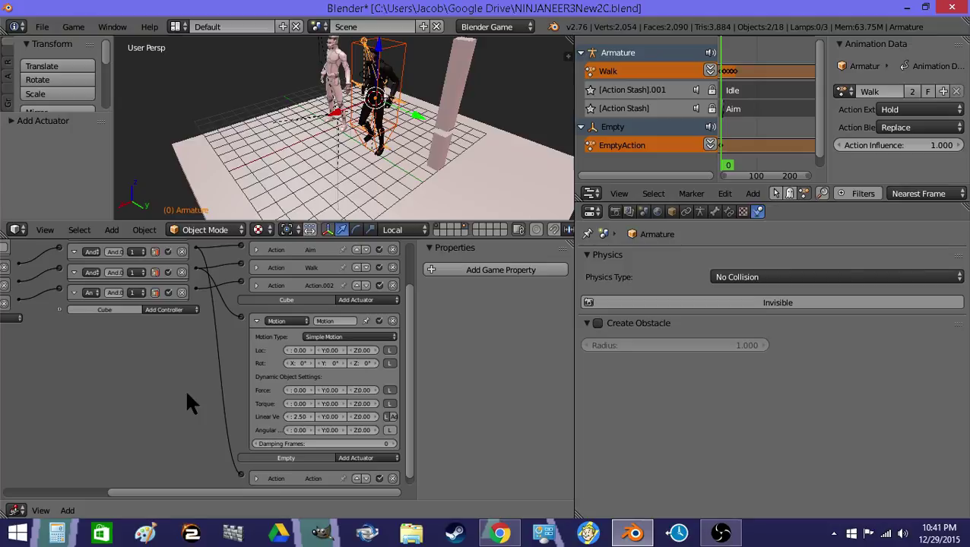
pyautogui.press('p')
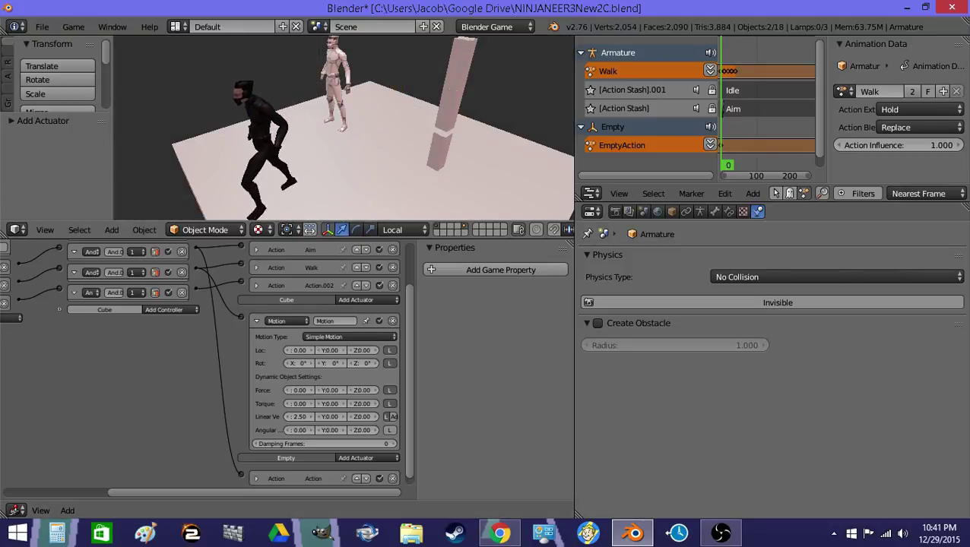
# Step: Set the collision box Motion actuator's X linear velocity to 2.25 and run the game to test the walking speed
pyautogui.press('Escape')
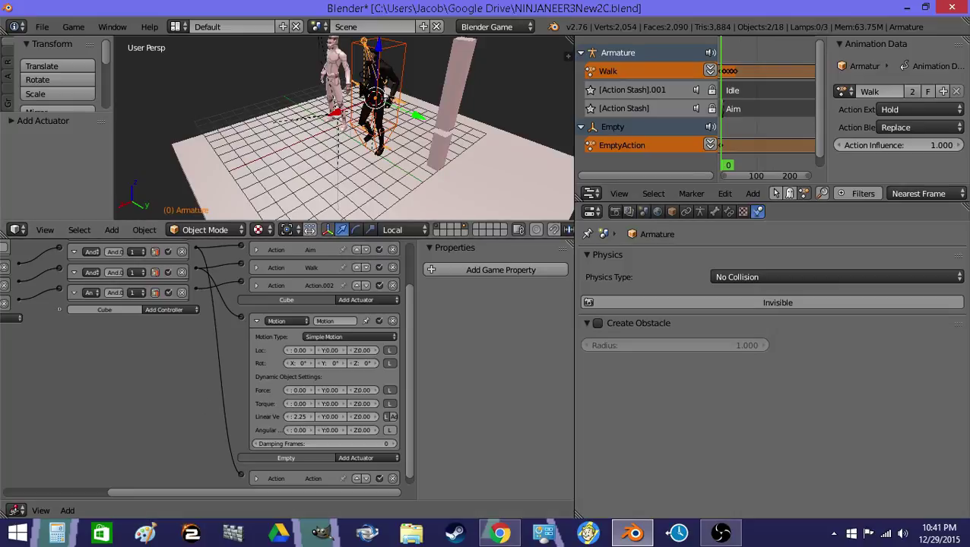
pyautogui.press('p')
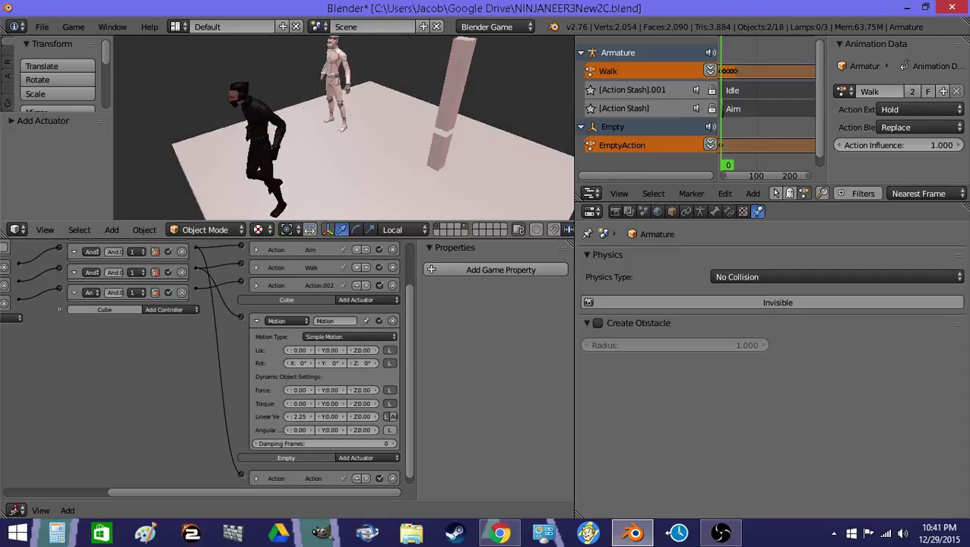
pyautogui.press('Escape')
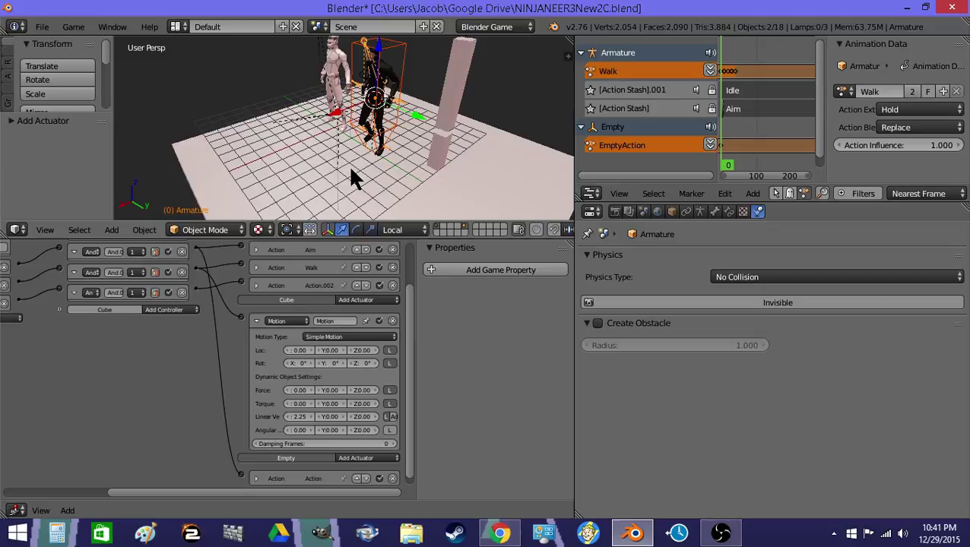
# Step: Add an Action actuator to the armature and assign the Walk action to it
pyautogui.click(257, 321)
pyautogui.click(364, 262)
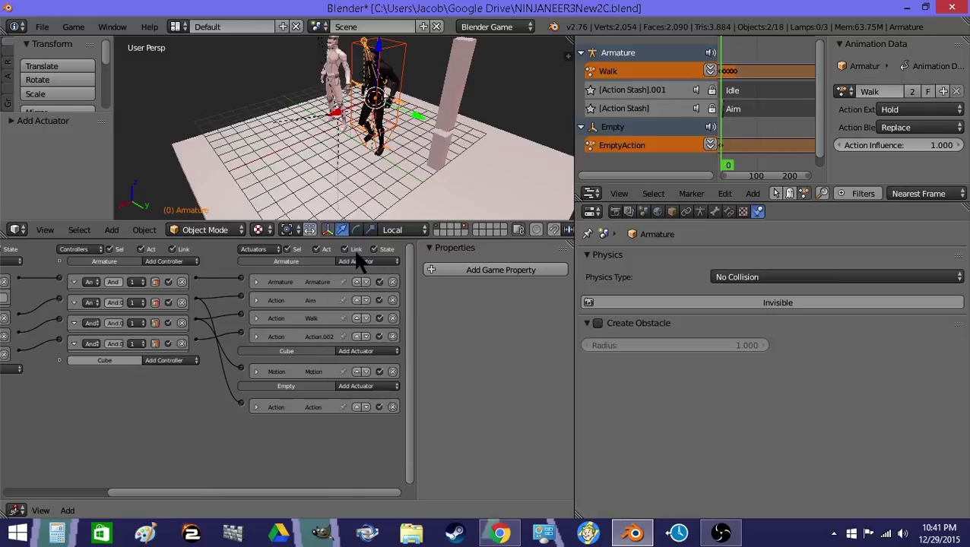
pyautogui.click(357, 260)
pyautogui.click(361, 283)
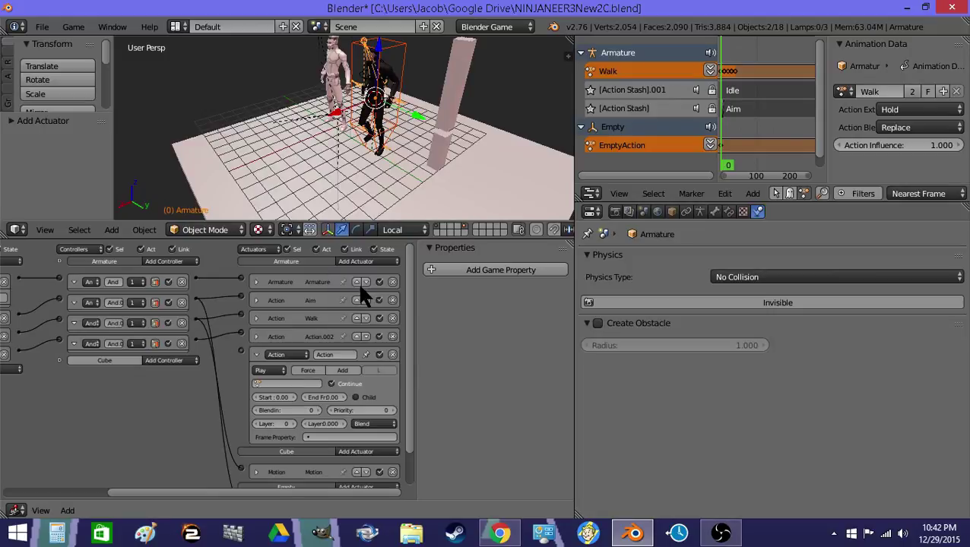
pyautogui.click(257, 383)
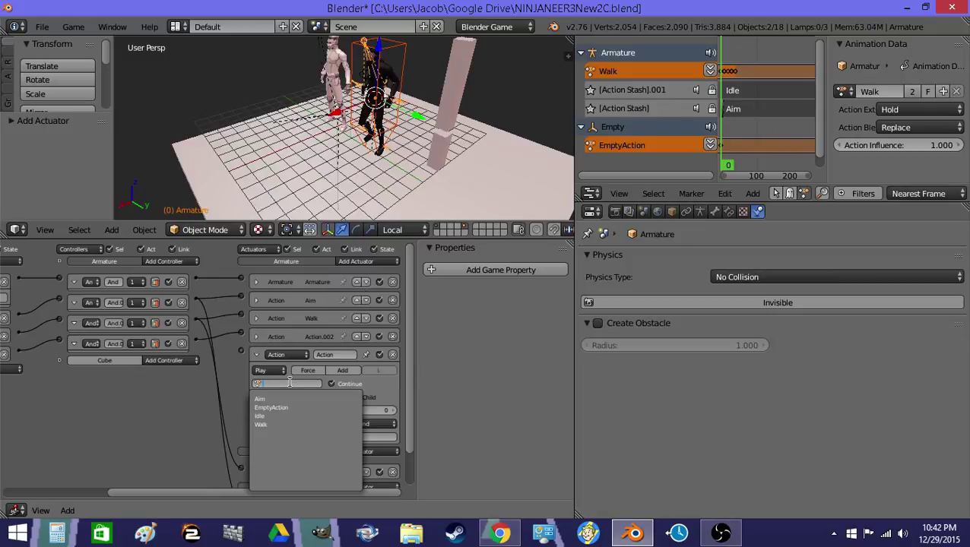
pyautogui.click(272, 421)
# Step: Set the new Action actuator's start frame to 39.5, its play mode to Loop Stop and its layer to 5
pyautogui.click(283, 397)
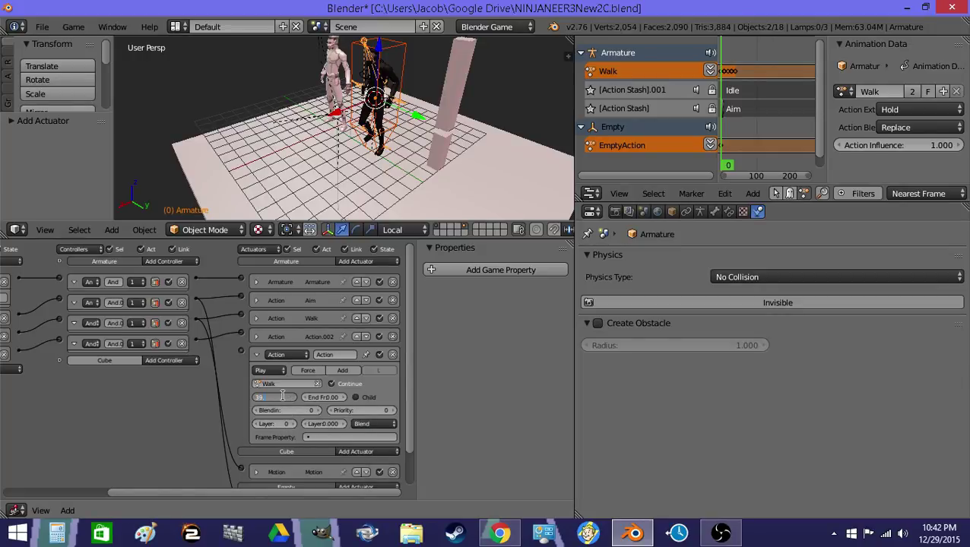
pyautogui.click(260, 371)
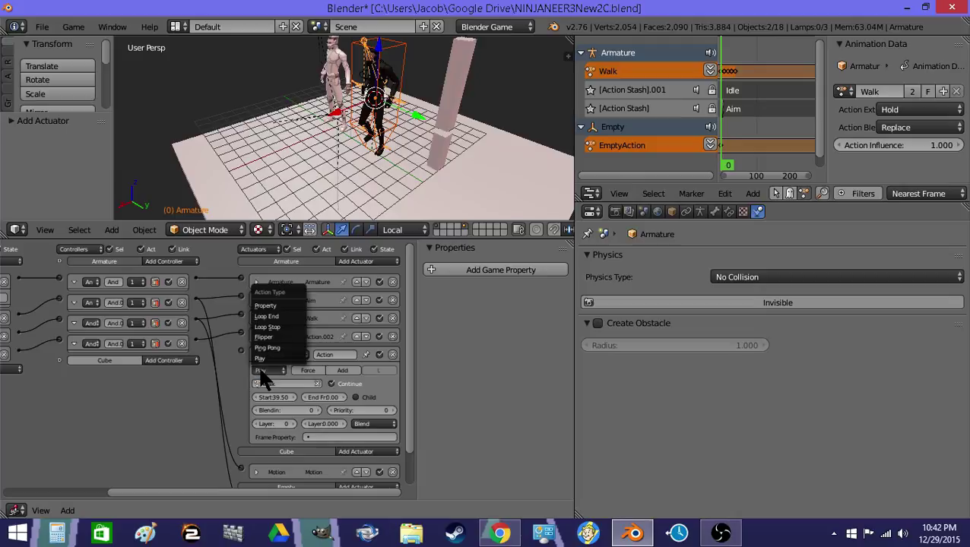
pyautogui.click(280, 328)
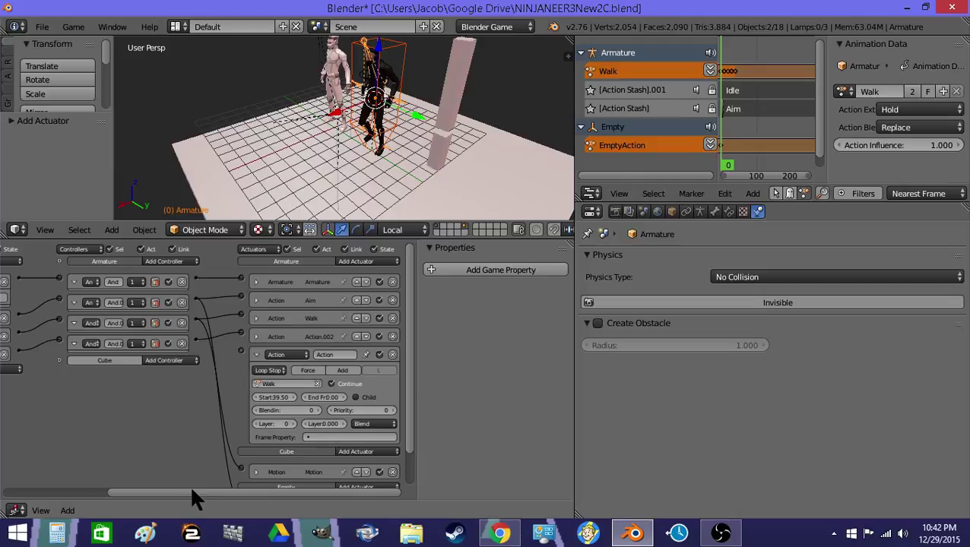
pyautogui.click(292, 424)
pyautogui.click(292, 424)
# Step: Add a pulsing Keyboard sensor for the S key to the armature and link it through a new And controller to the new Action actuator
pyautogui.moveTo(255, 493); pyautogui.dragTo(126, 281)
pyautogui.click(139, 262)
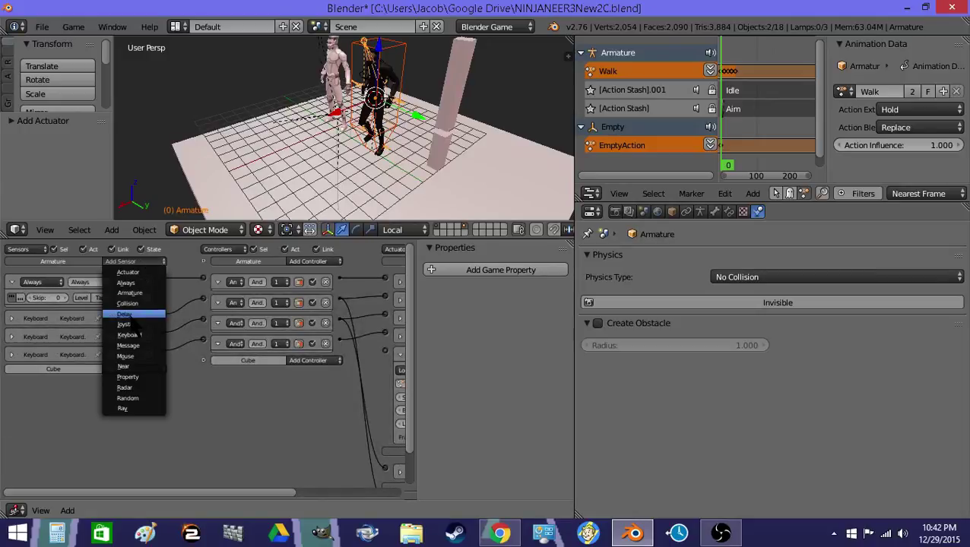
pyautogui.click(136, 340)
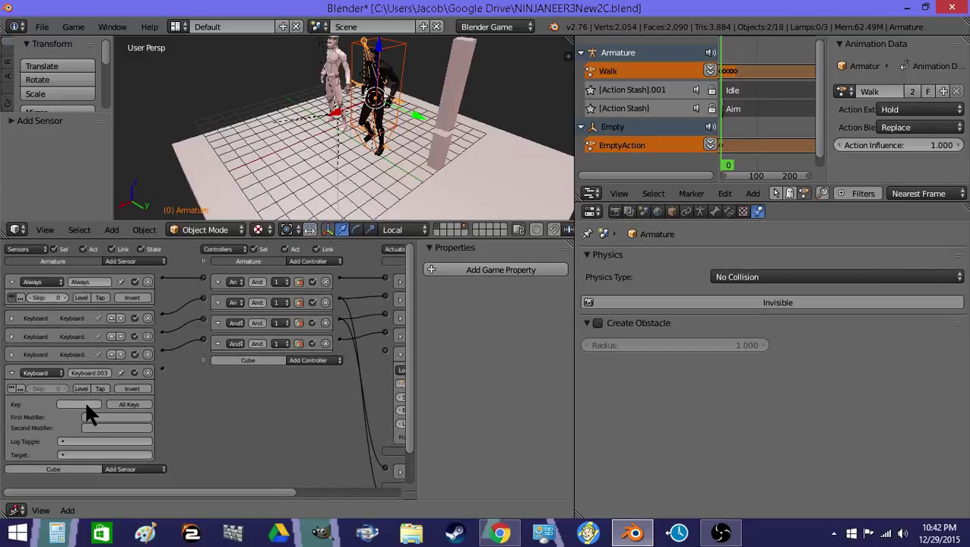
pyautogui.click(10, 388)
pyautogui.moveTo(398, 350); pyautogui.dragTo(162, 363)
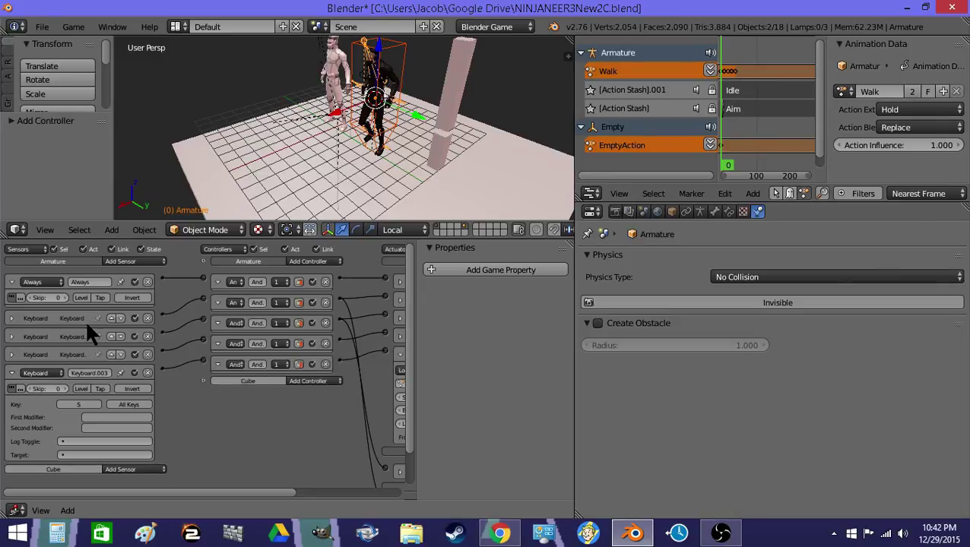
pyautogui.click(12, 372)
# Step: Add another Keyboard sensor to the armature for the S key with Invert enabled
pyautogui.click(124, 263)
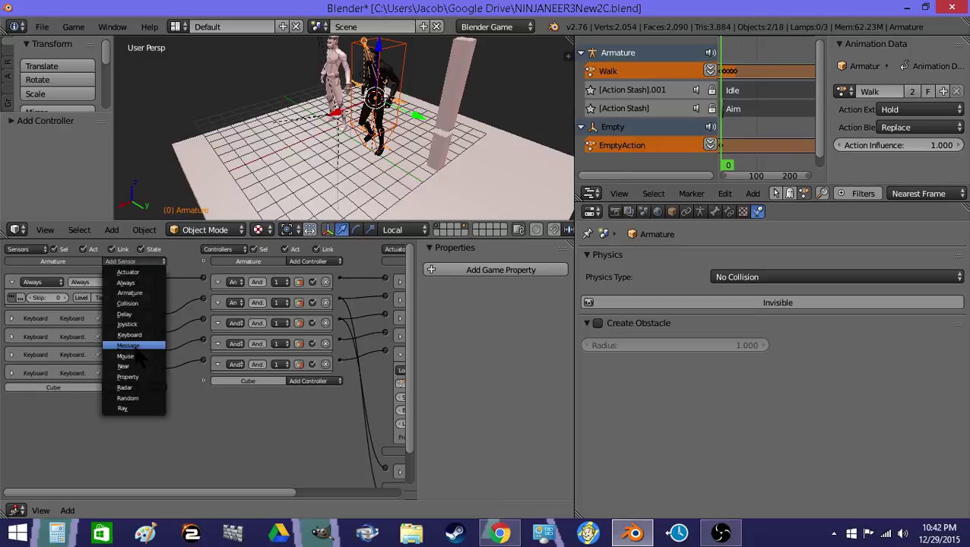
pyautogui.click(130, 335)
pyautogui.click(79, 422)
pyautogui.press('s')
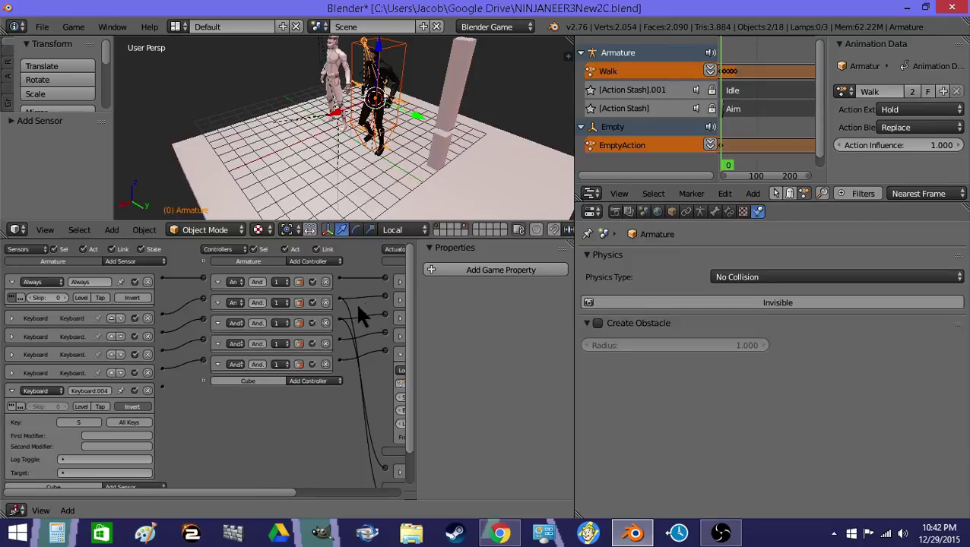
# Step: Rename the actuator playing the Idle action as Idle, link the inverted S sensor to its controller and collapse that sensor
pyautogui.moveTo(240, 493); pyautogui.dragTo(320, 490)
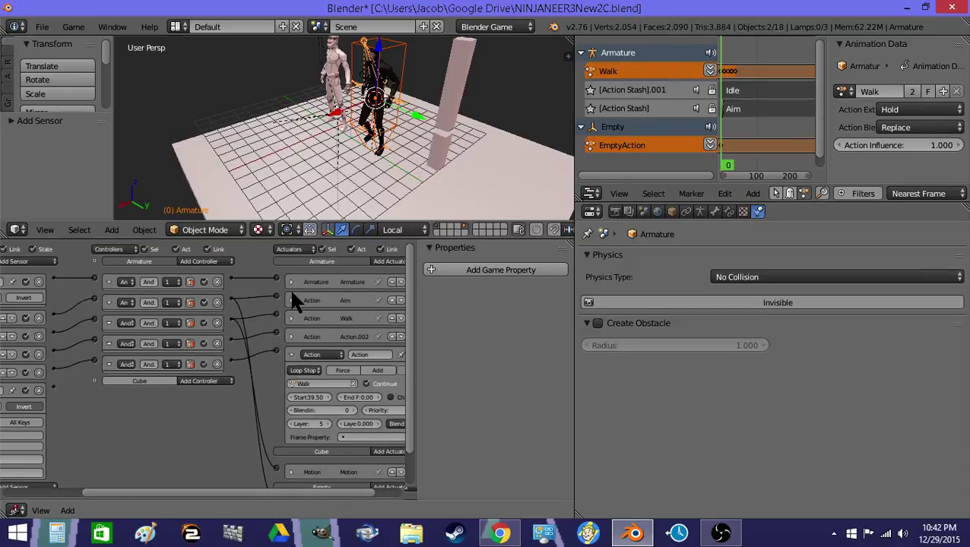
pyautogui.click(290, 333)
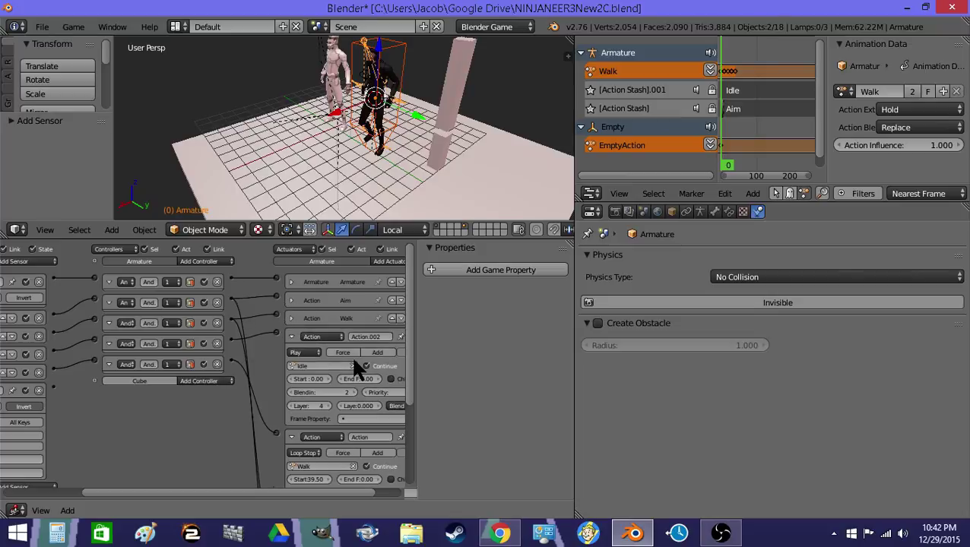
pyautogui.click(364, 337)
pyautogui.moveTo(97, 343); pyautogui.dragTo(94, 340)
pyautogui.moveTo(104, 491); pyautogui.dragTo(22, 491)
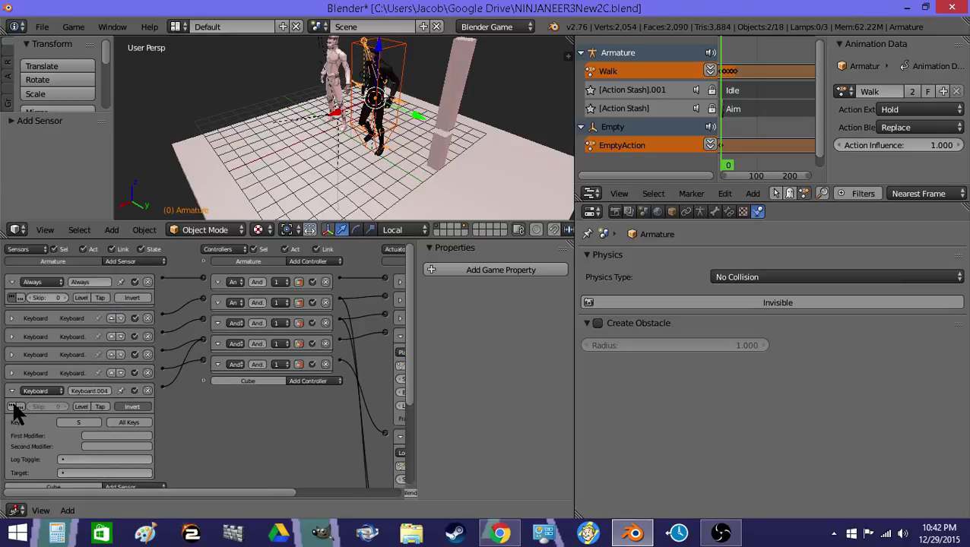
pyautogui.click(11, 391)
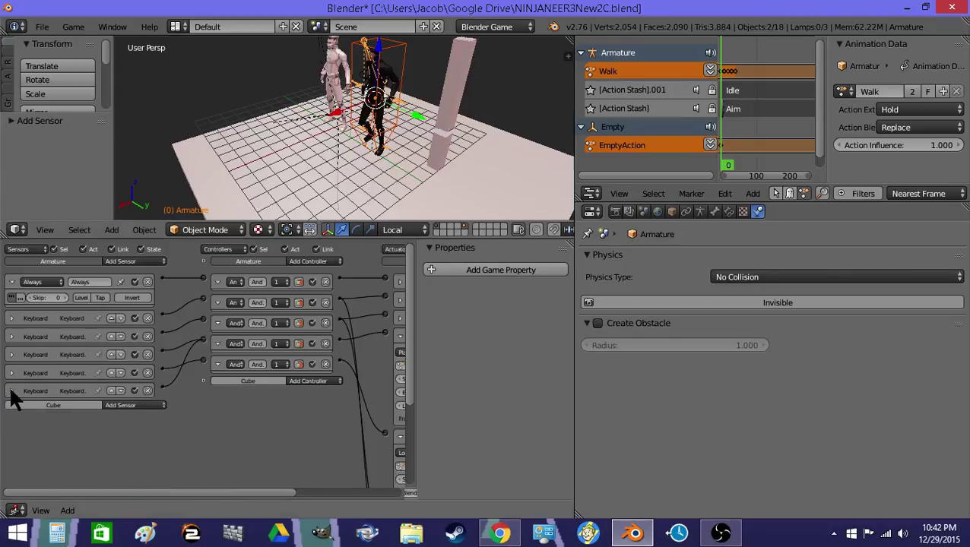
pyautogui.click(12, 391)
pyautogui.click(22, 391)
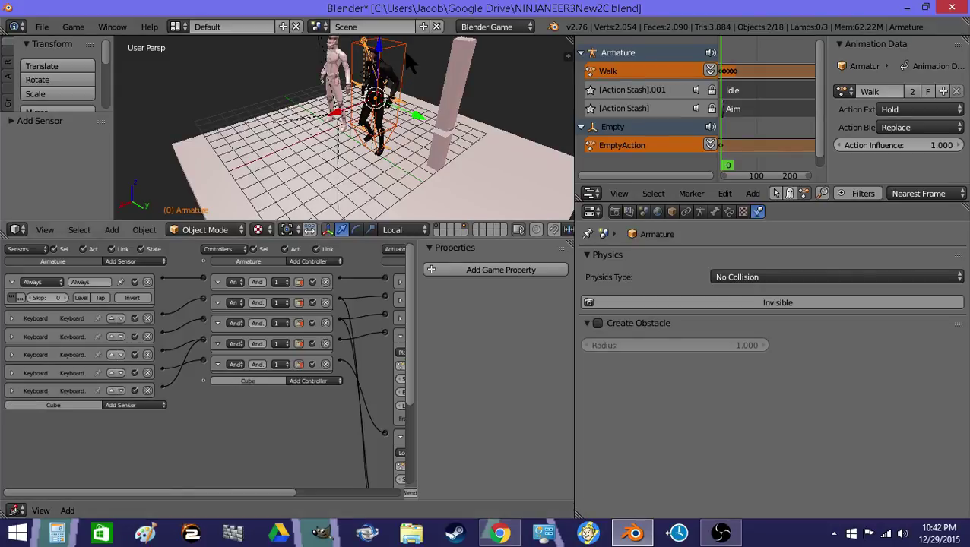
# Step: Run the game to test the armature's walk and idle animations, then stop it
pyautogui.press('p')
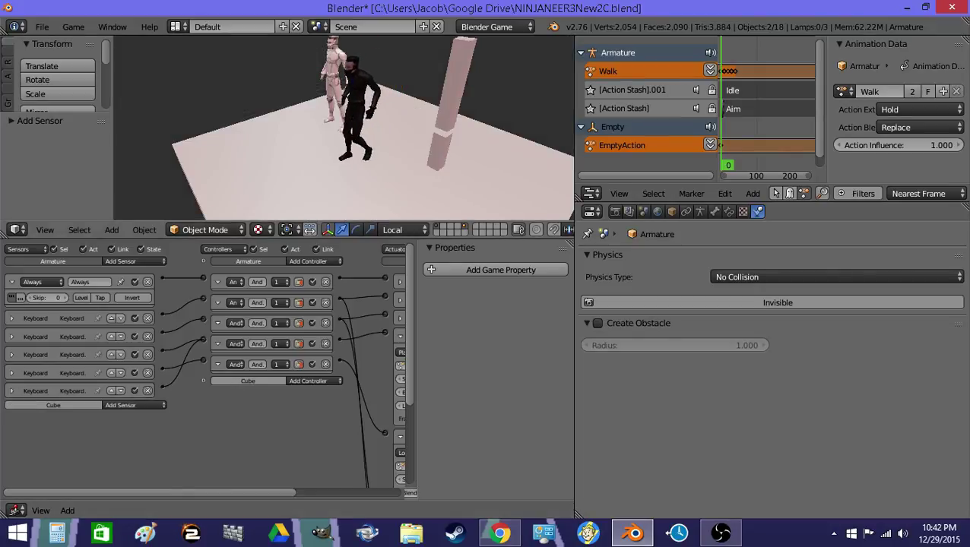
pyautogui.press('w')
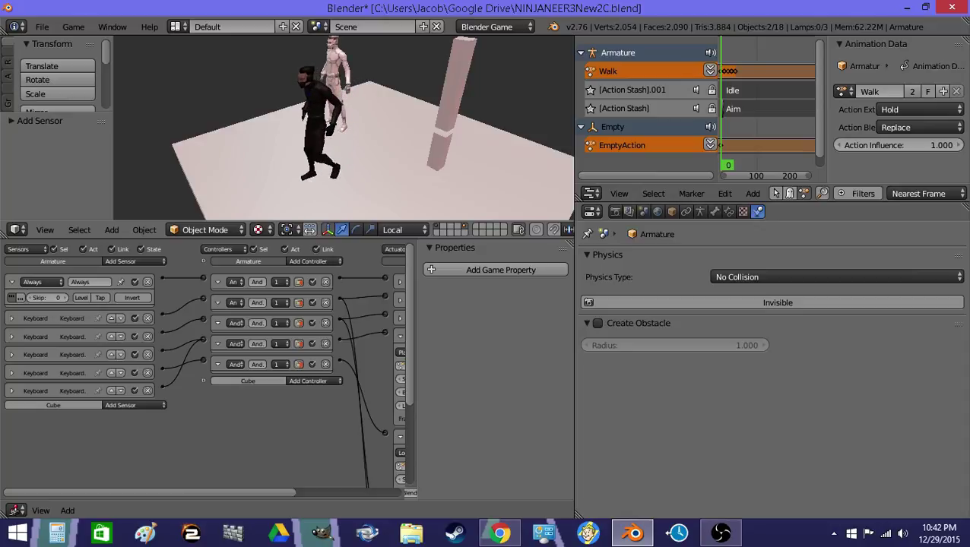
pyautogui.press('Escape')
# Step: Collapse the armature's Idle actuator and the new Walk Action actuator
pyautogui.moveTo(167, 493); pyautogui.dragTo(269, 493)
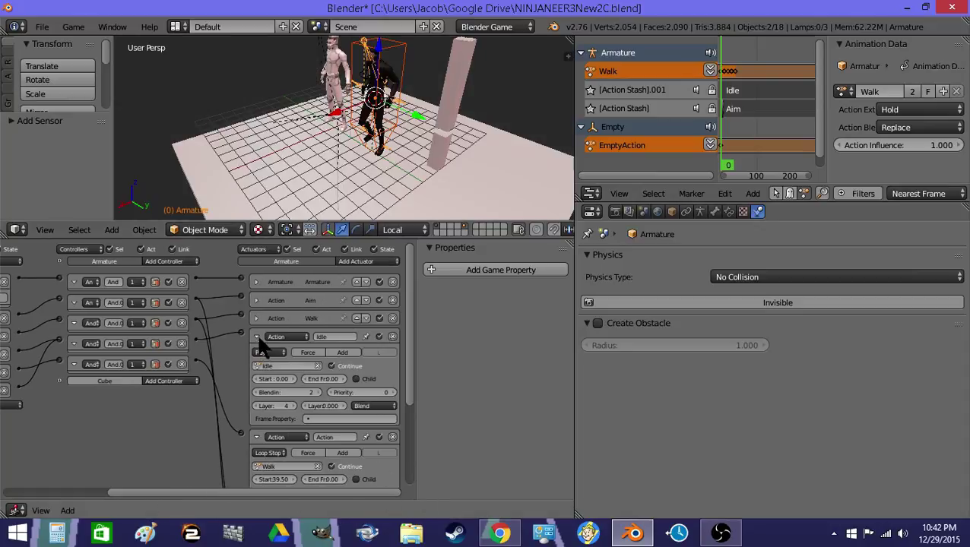
pyautogui.click(256, 337)
pyautogui.click(256, 355)
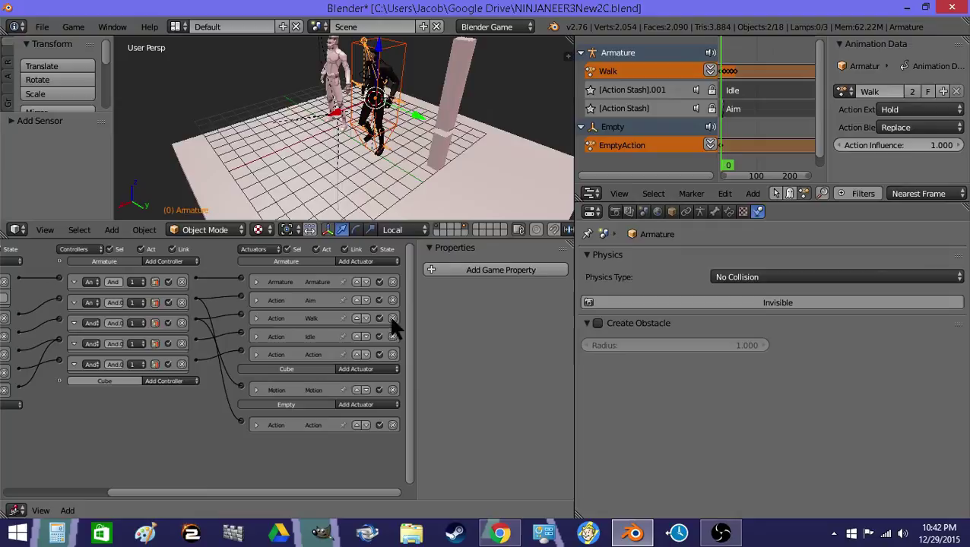
pyautogui.click(360, 372)
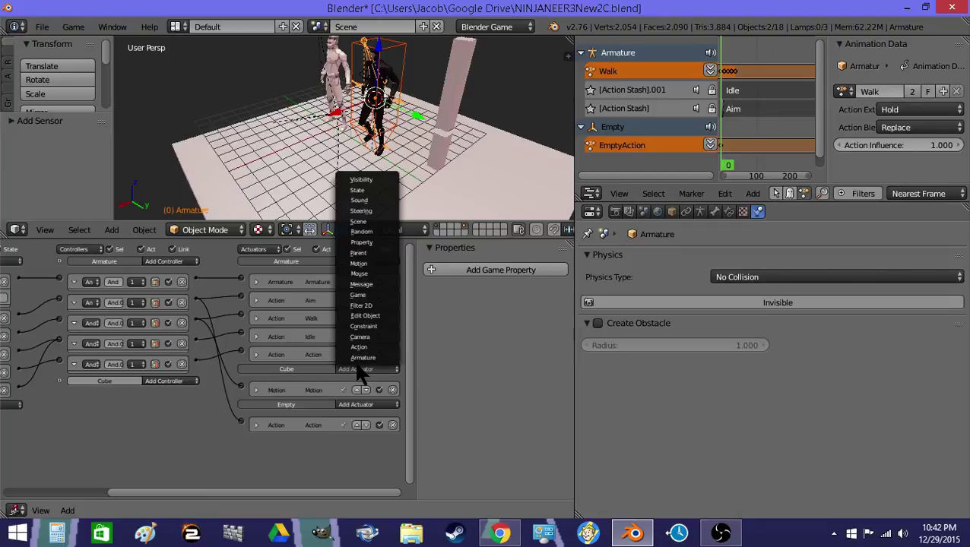
pyautogui.click(360, 273)
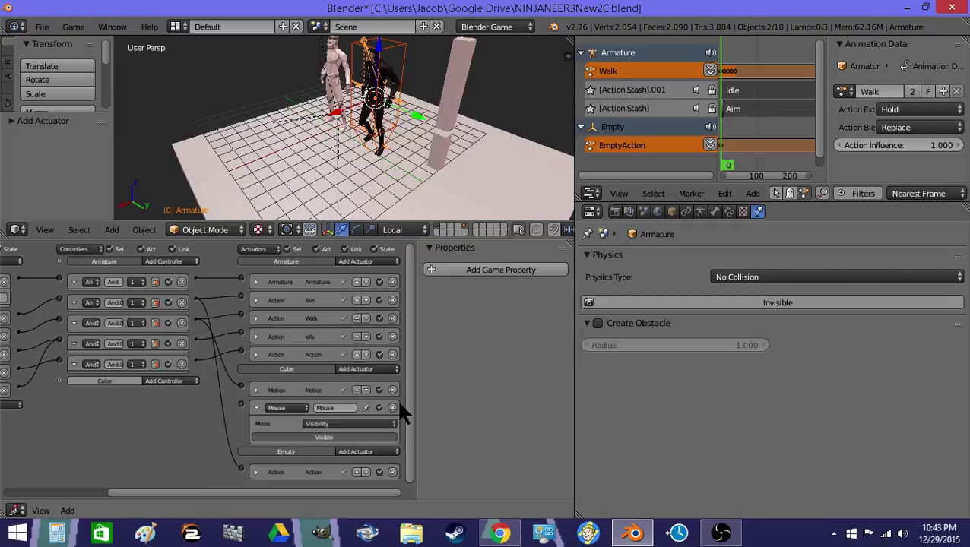
pyautogui.click(392, 408)
# Step: Add a second Motion actuator to the Cube collision box with an X linear velocity of -2.25
pyautogui.click(381, 369)
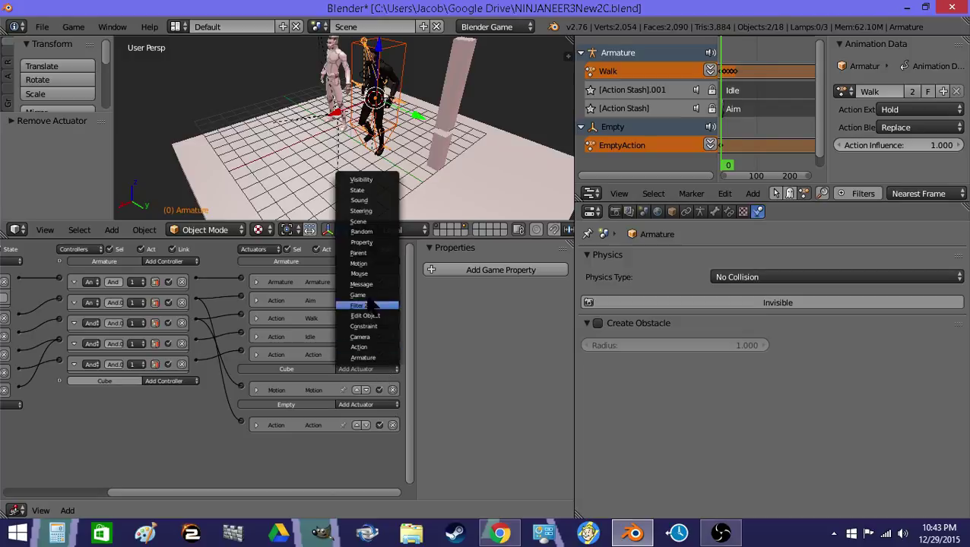
pyautogui.click(358, 263)
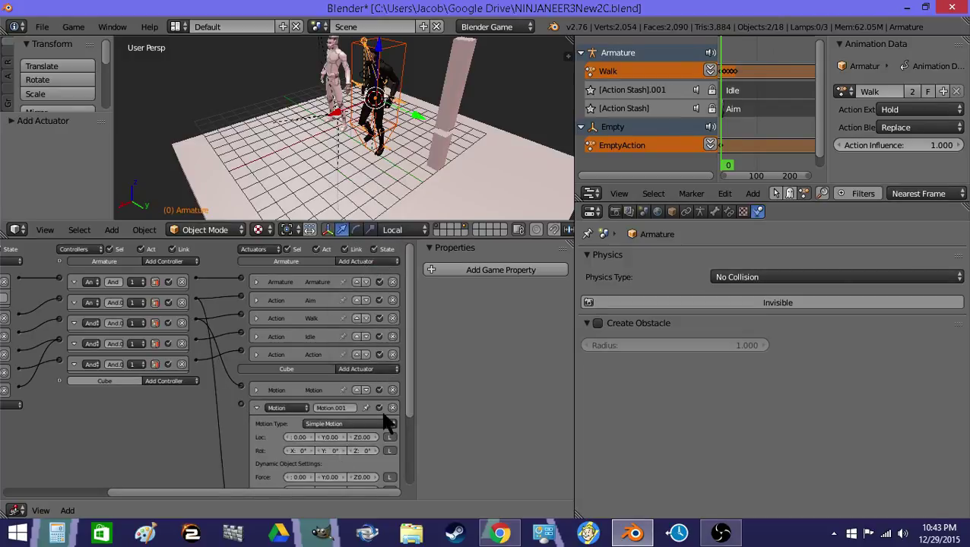
pyautogui.scroll(-3, 409, 414)
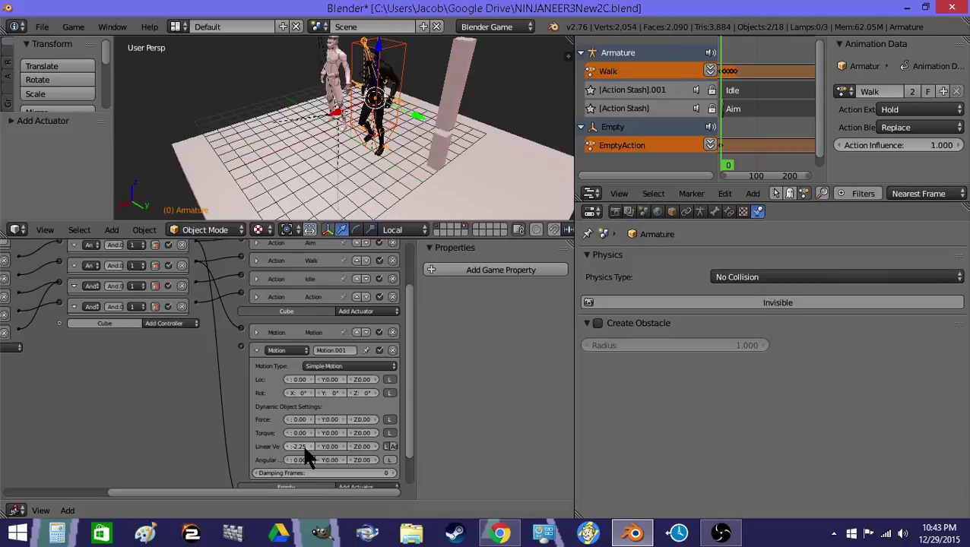
# Step: Run and stop the game, then link the S-key controller to the Cube's second Motion actuator
pyautogui.press('p')
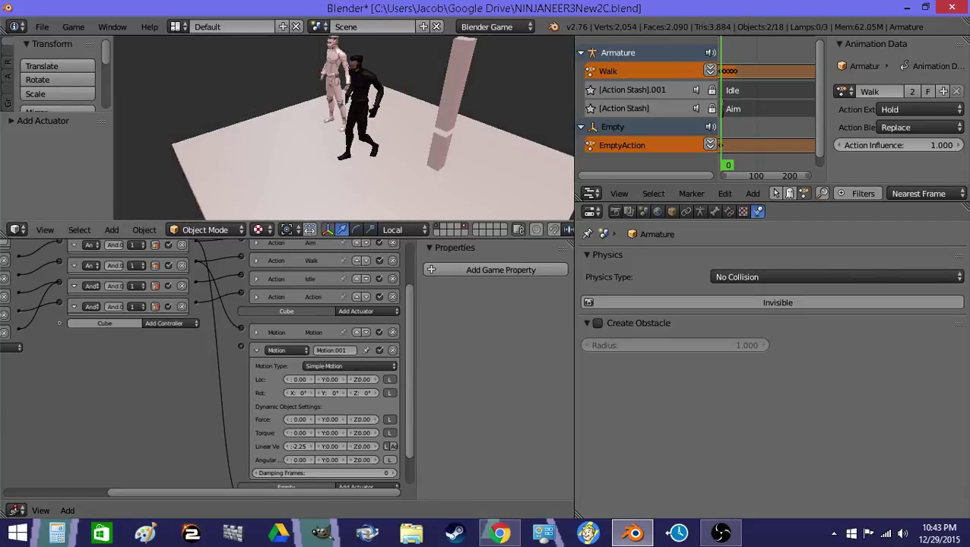
pyautogui.press('Escape')
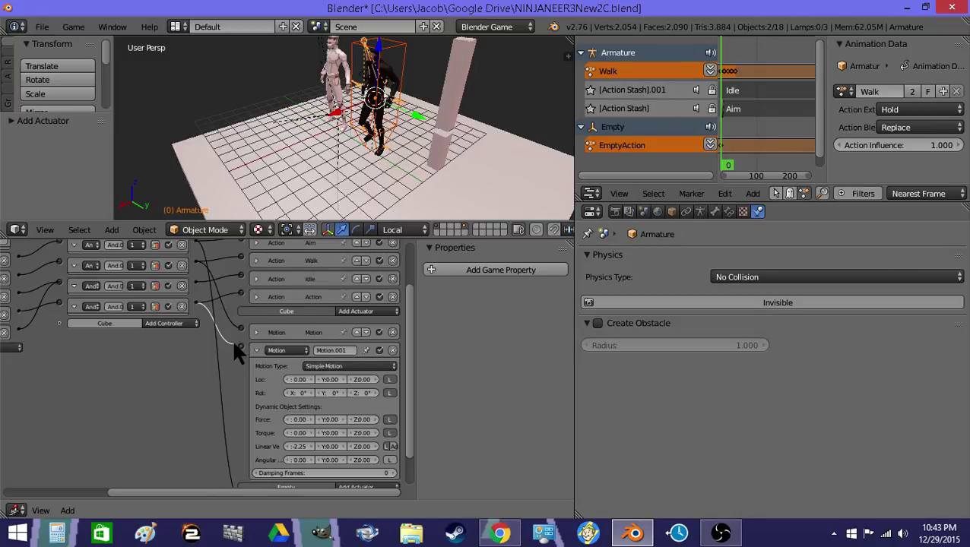
# Step: Rename the S-key Action actuator as BackWalk
pyautogui.click(256, 296)
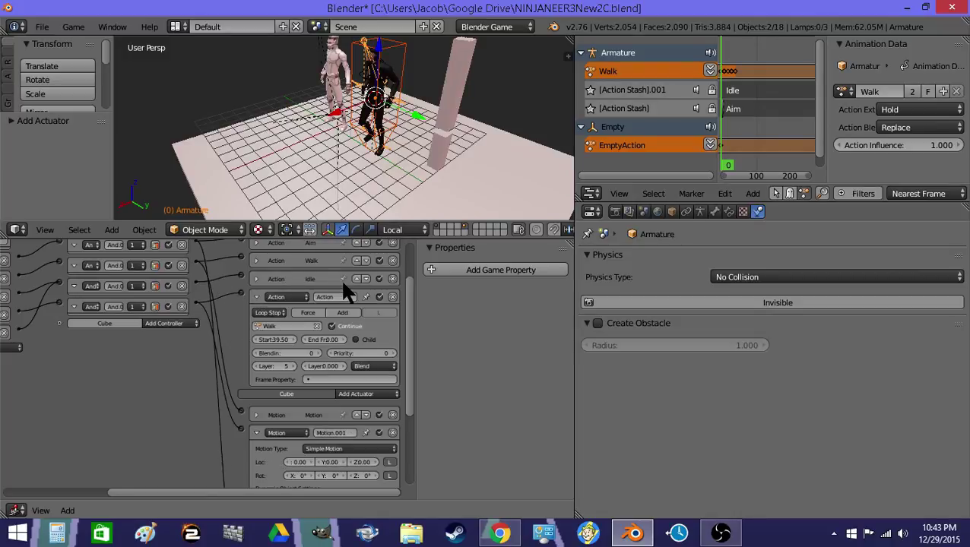
pyautogui.write('BackWalk')
pyautogui.press('Return')
# Step: Run the game to test the ninja's forward and backward walking, then stop it
pyautogui.press('p')
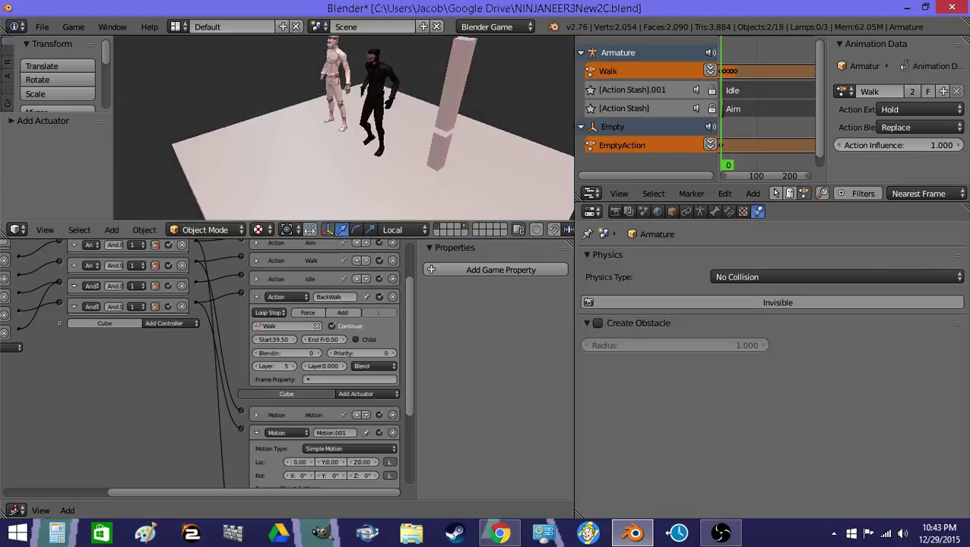
pyautogui.press('w')
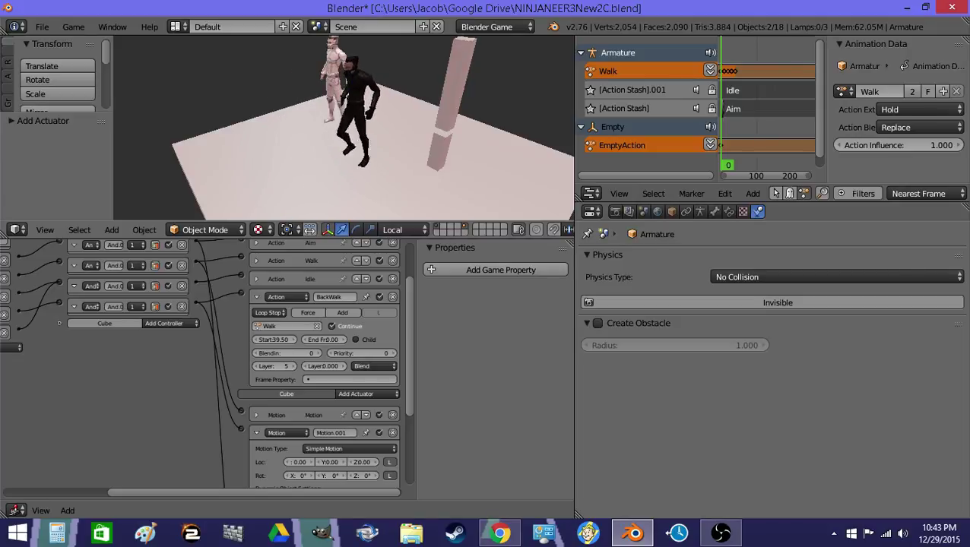
pyautogui.press('Escape')
# Step: Switch the ninja's armature to Pose Mode and select the lower-leg bone Bone.030
pyautogui.hotkey('shift', 'f')
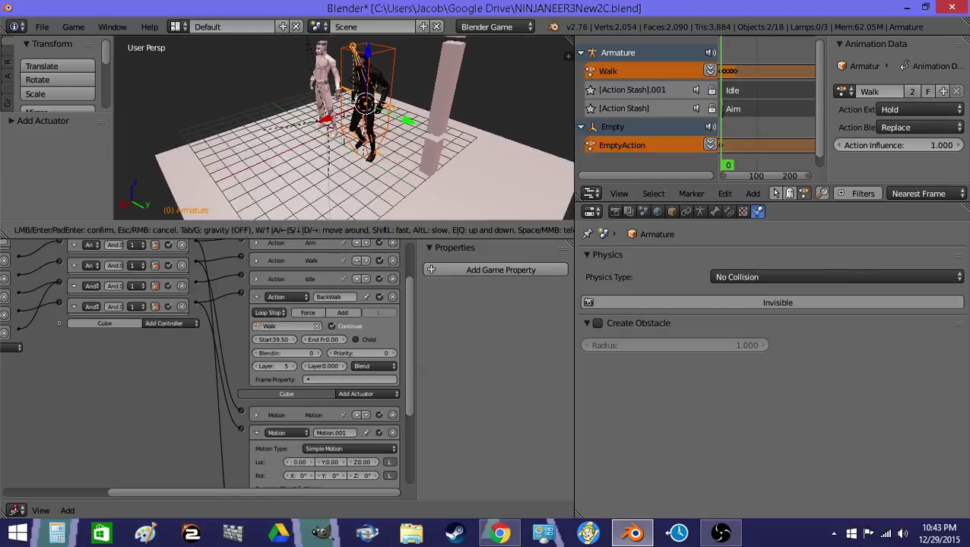
pyautogui.press('w')
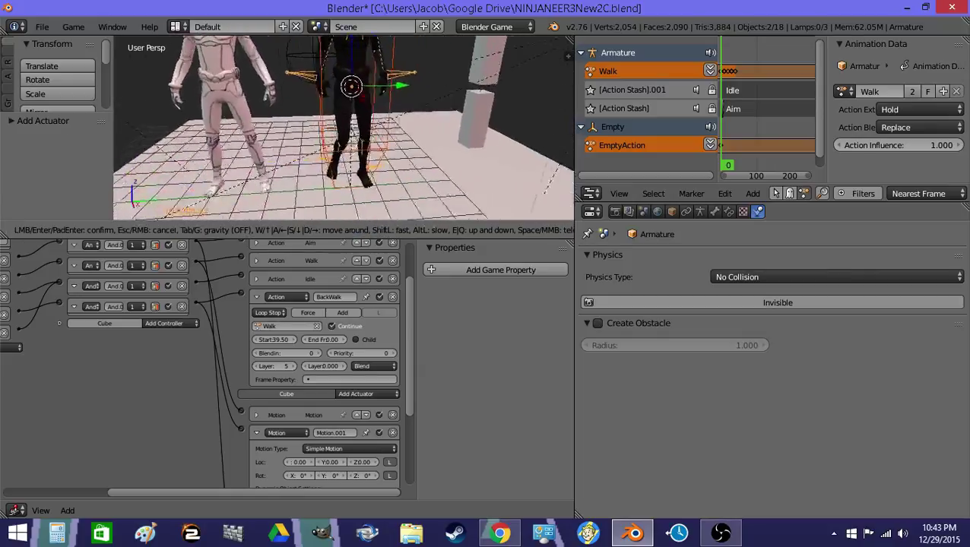
pyautogui.click(283, 210)
pyautogui.click(201, 230)
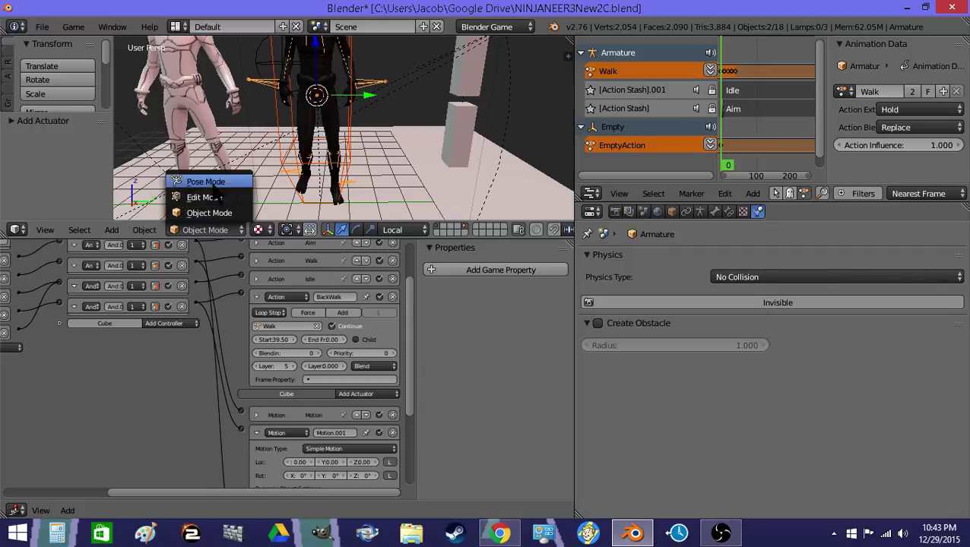
pyautogui.click(208, 182)
pyautogui.click(186, 230)
pyautogui.click(221, 183)
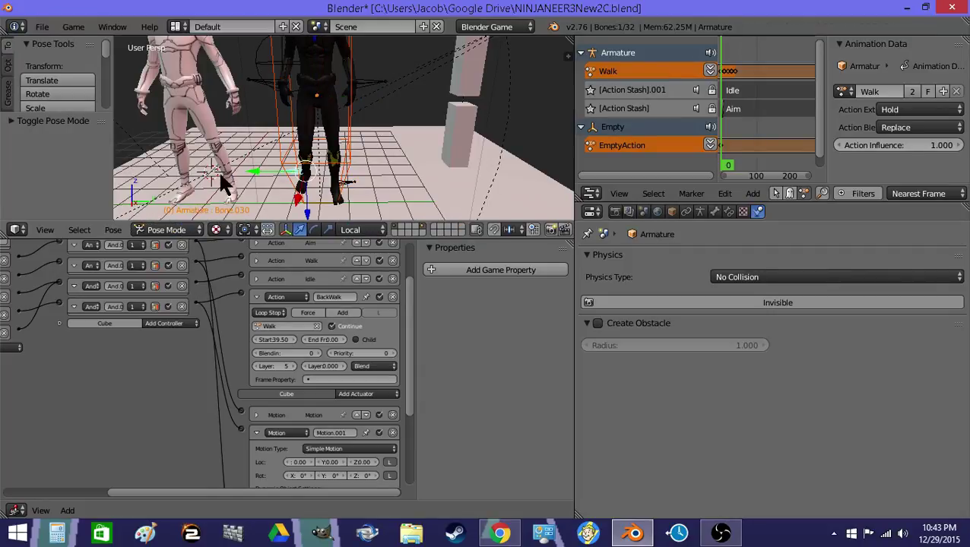
pyautogui.rightClick(282, 177)
pyautogui.rightClick(300, 178)
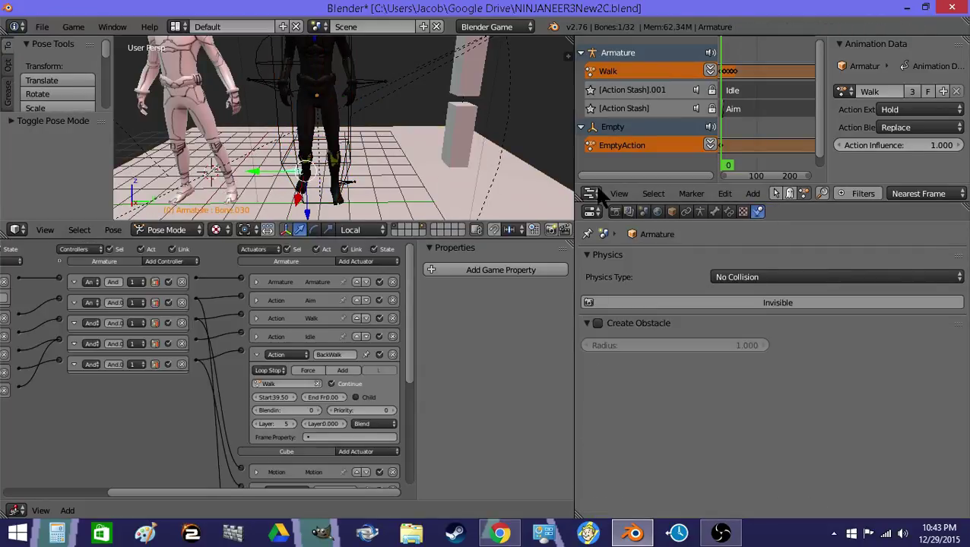
# Step: Assign the Idle action to the armature and create a new action from it
pyautogui.click(841, 91)
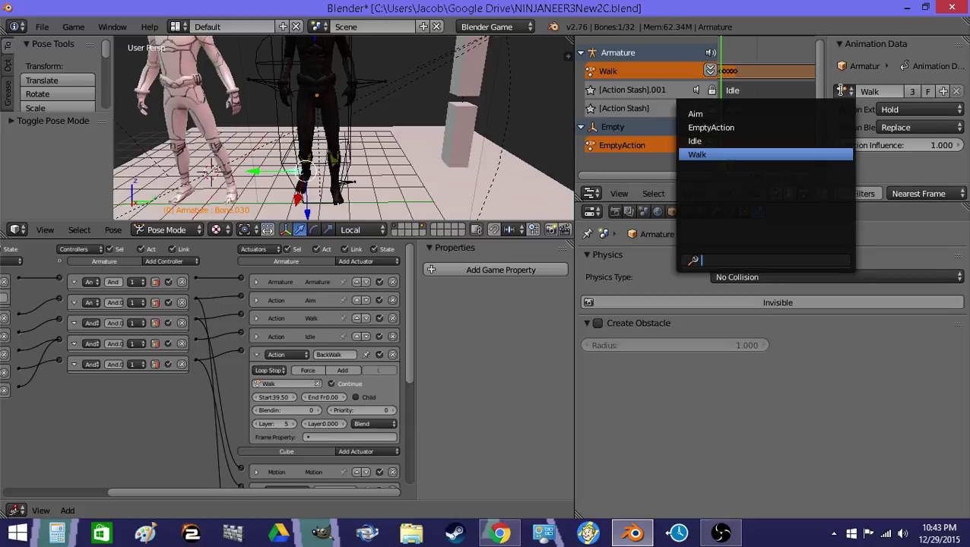
pyautogui.click(753, 140)
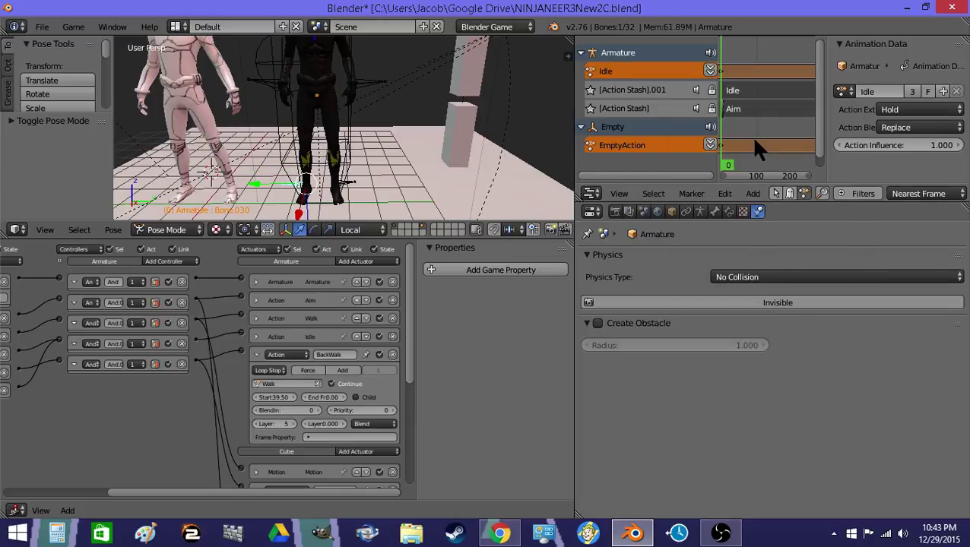
pyautogui.click(943, 91)
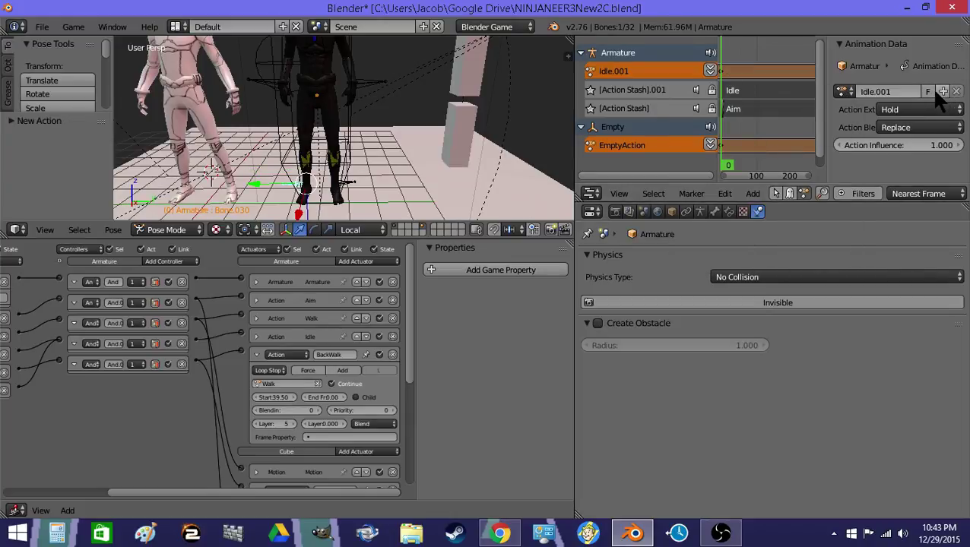
# Step: Assign the Aim, EmptyAction and Idle actions to the armature in turn, finishing with Walk
pyautogui.click(843, 90)
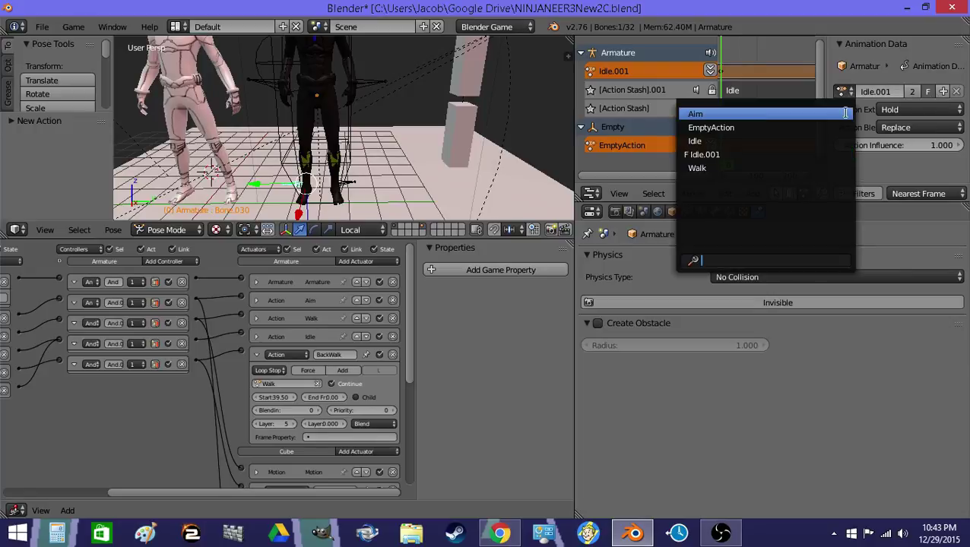
pyautogui.click(798, 114)
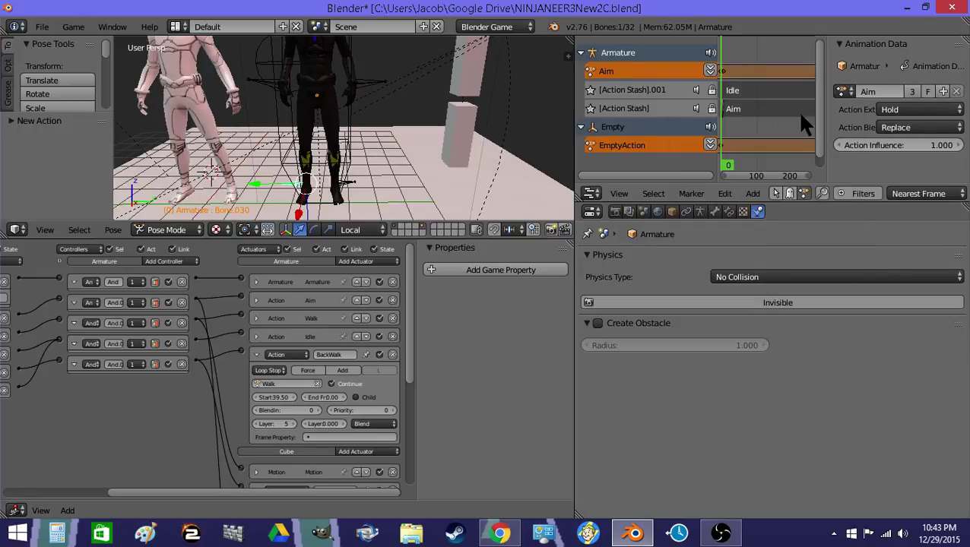
pyautogui.click(842, 90)
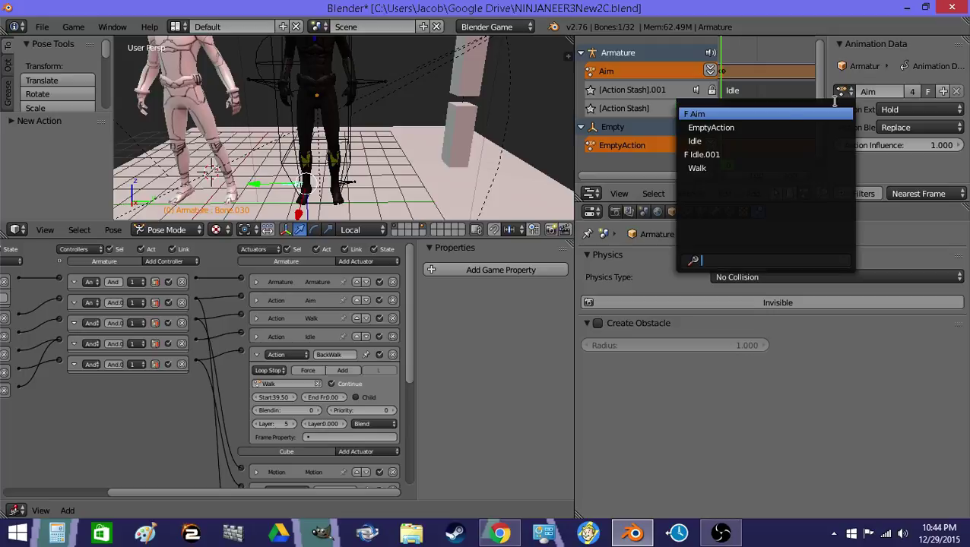
pyautogui.click(791, 126)
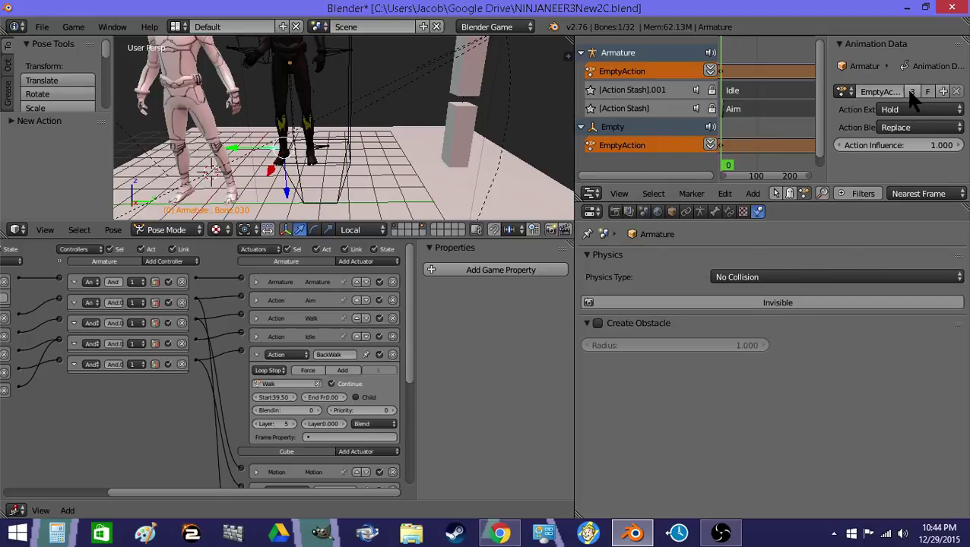
pyautogui.click(842, 91)
pyautogui.click(807, 144)
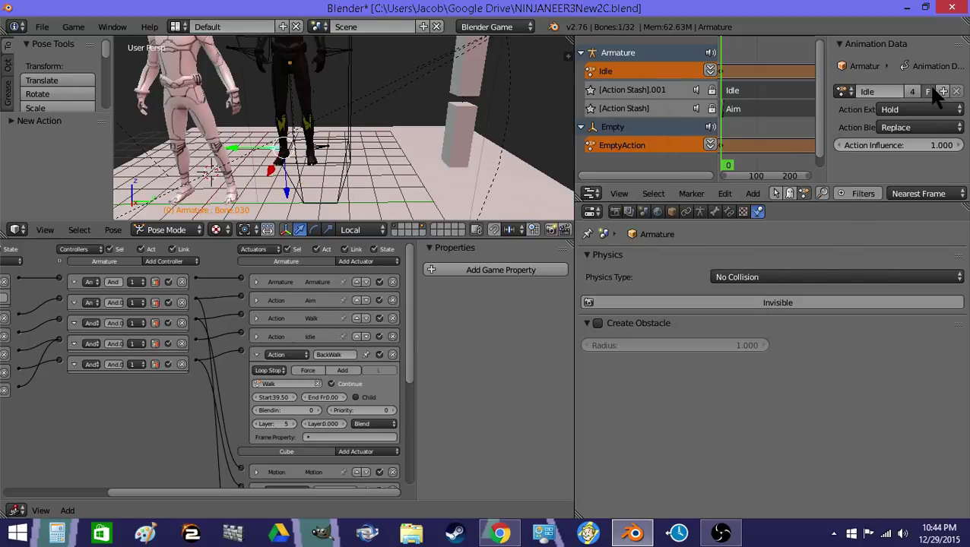
pyautogui.click(841, 91)
pyautogui.click(806, 167)
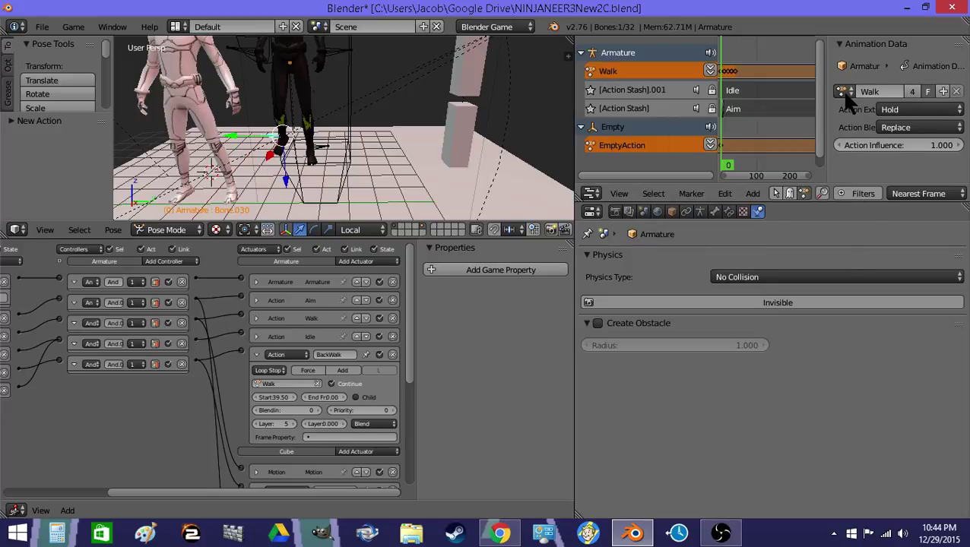
pyautogui.click(722, 534)
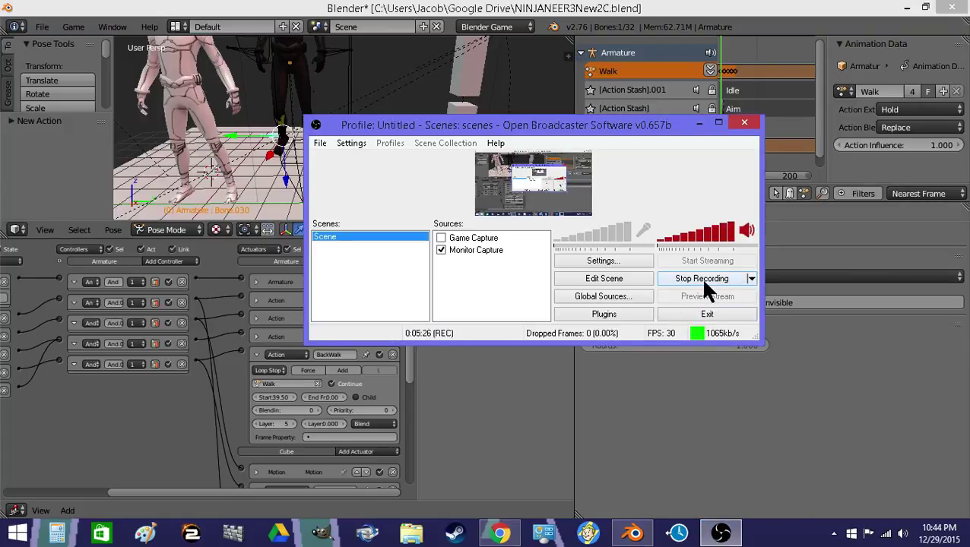